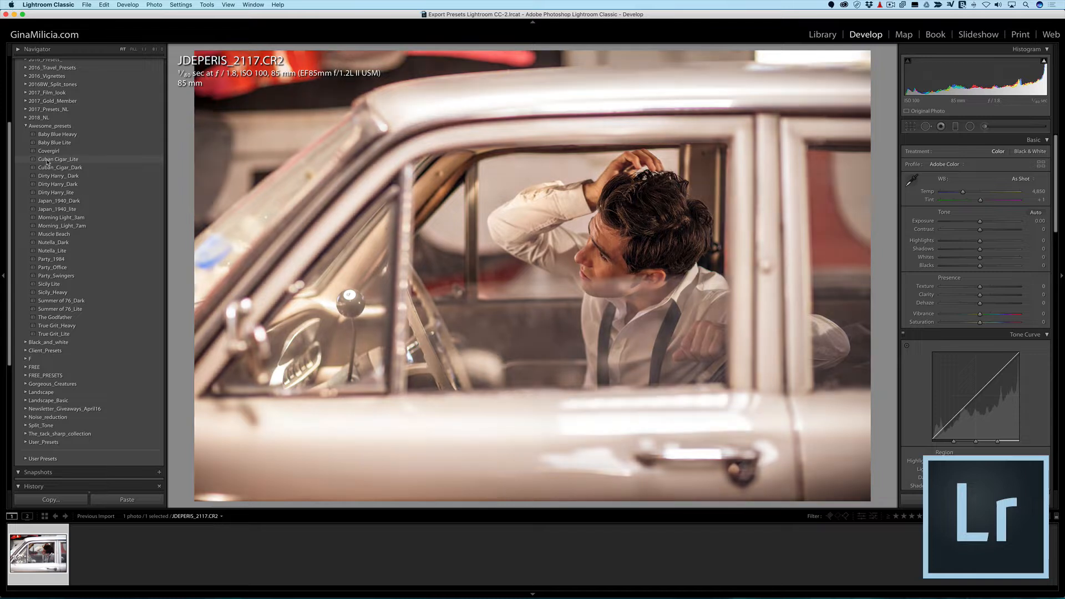
# - Apply the Cuban_Cigar_Lite preset to the car photo and open the export settings for it
pyautogui.click(47, 159)
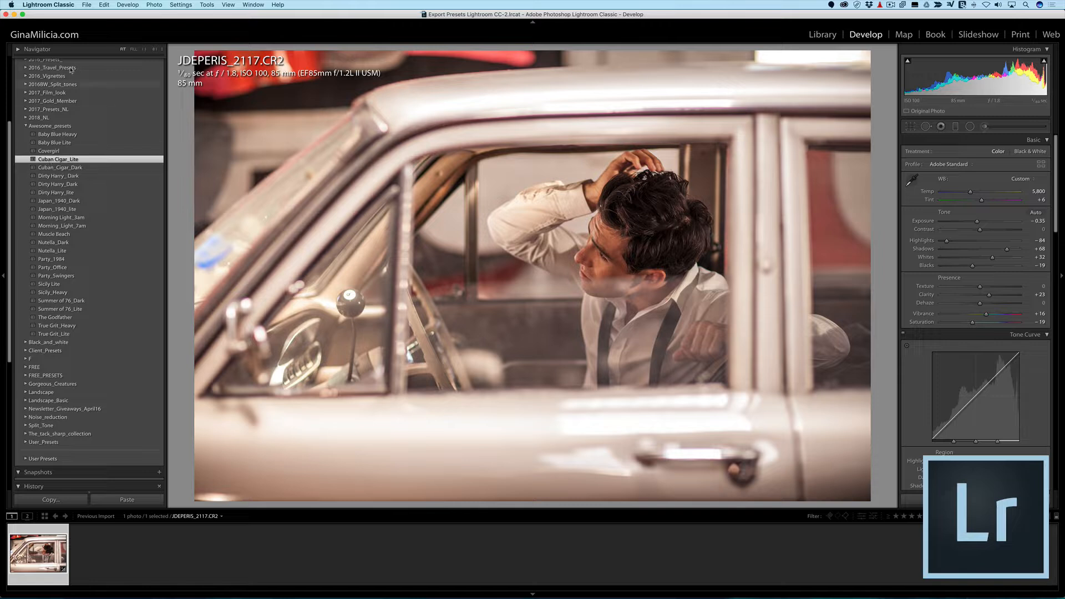
pyautogui.click(86, 6)
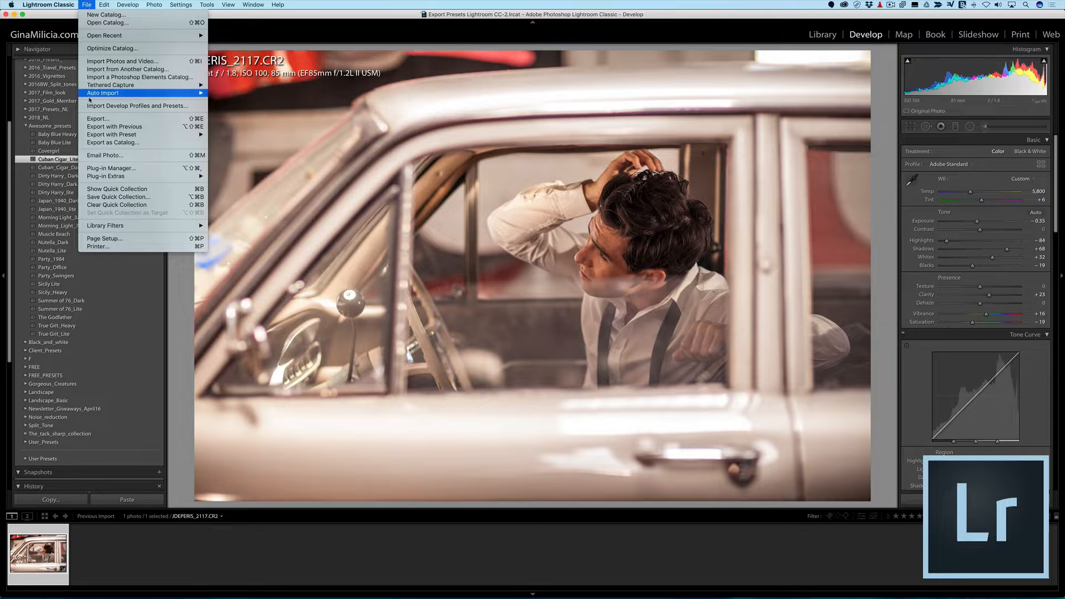
pyautogui.click(92, 119)
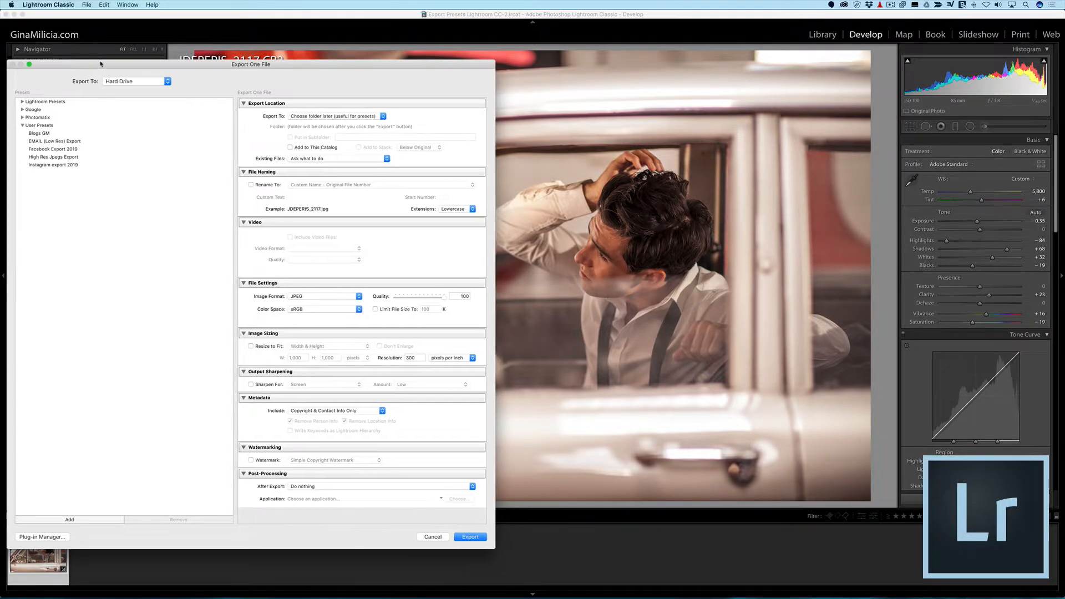
pyautogui.moveTo(92, 63); pyautogui.dragTo(194, 34)
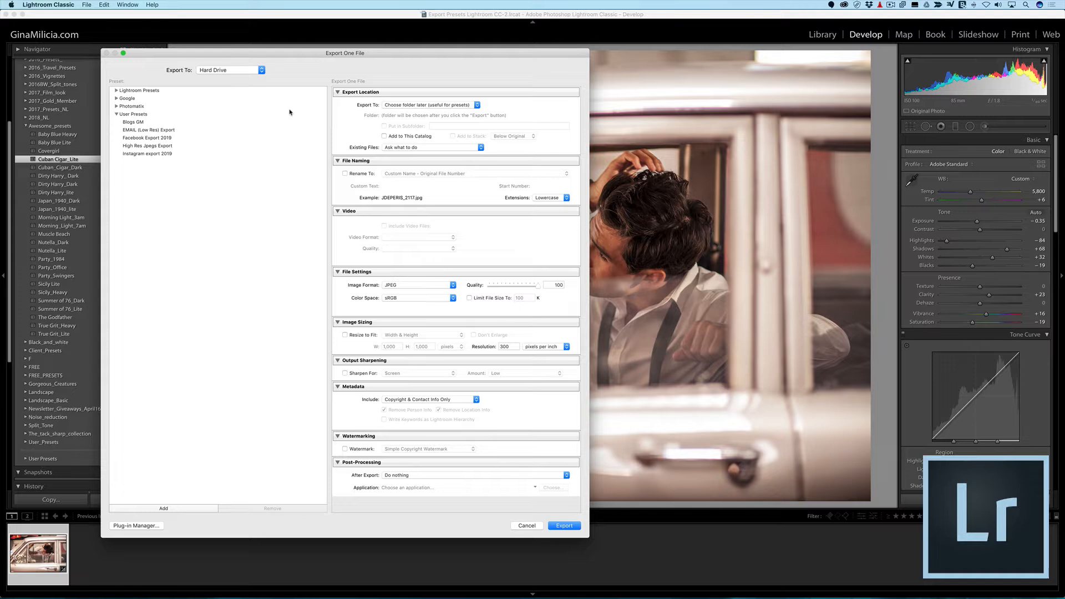
# - Set the export location to a specific folder, choosing HIGH RES IMAGES on the Desktop
pyautogui.click(437, 105)
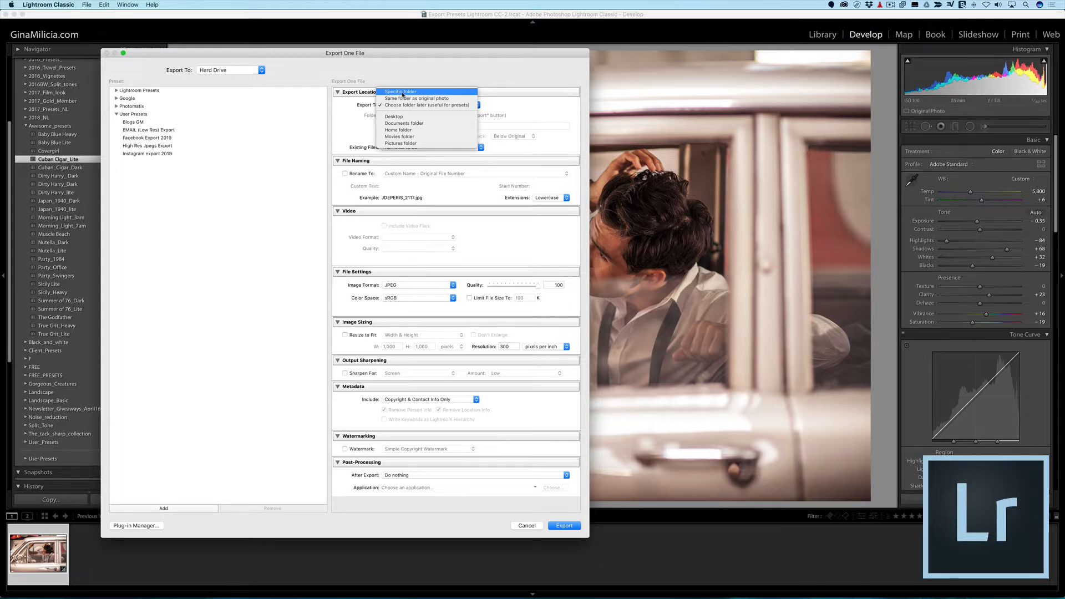
pyautogui.click(403, 94)
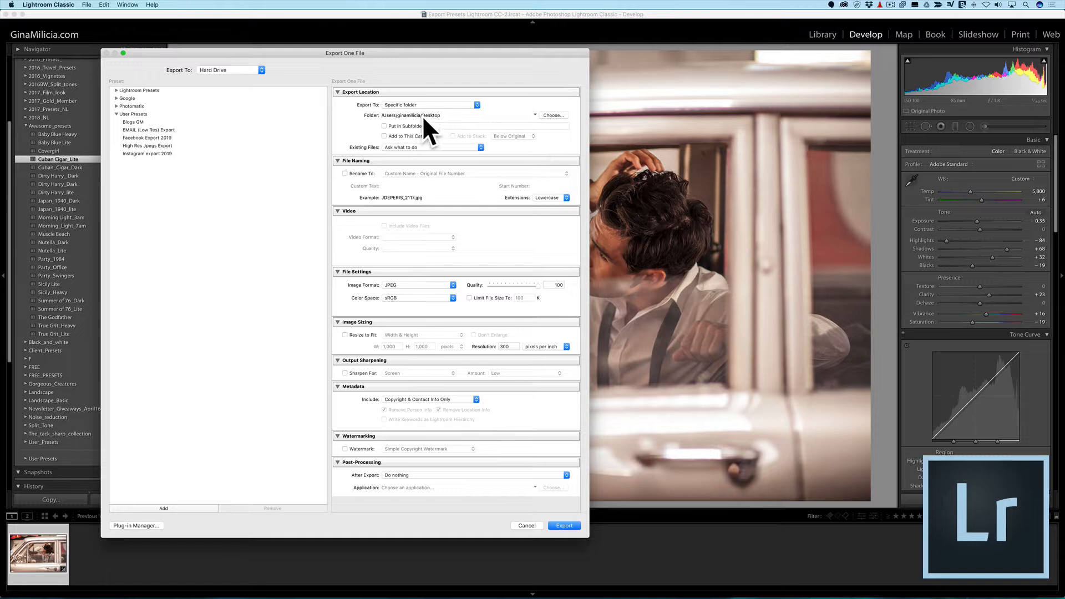
pyautogui.click(552, 116)
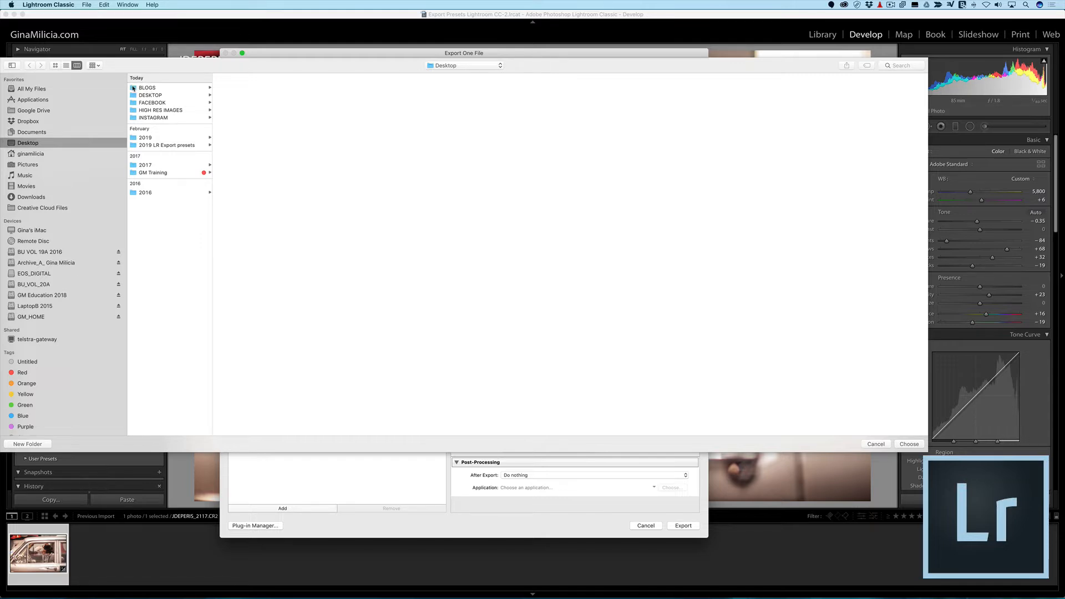
pyautogui.click(135, 111)
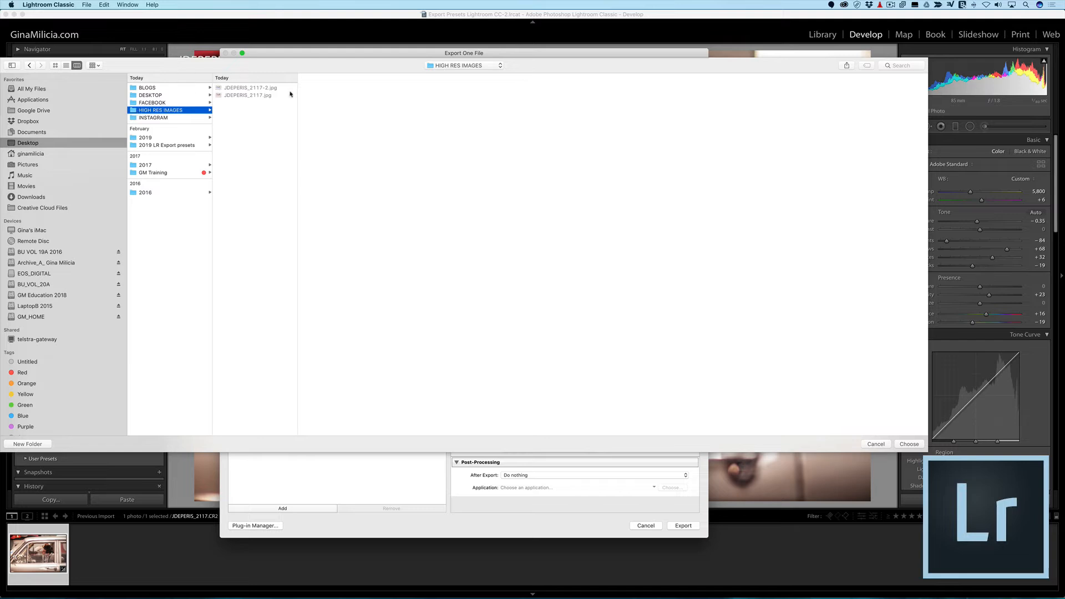
pyautogui.click(909, 444)
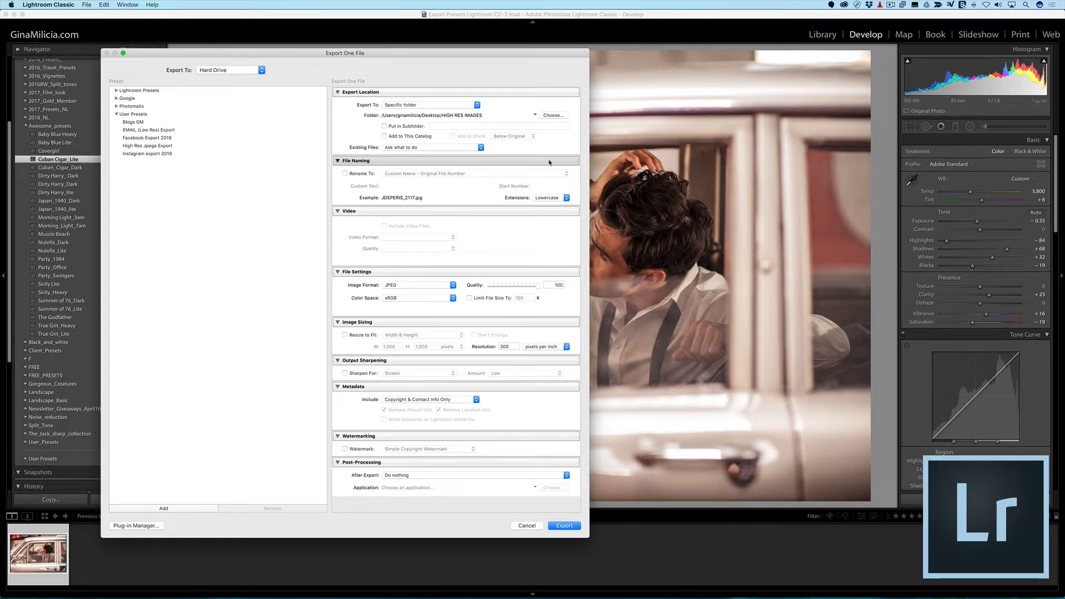
pyautogui.click(344, 174)
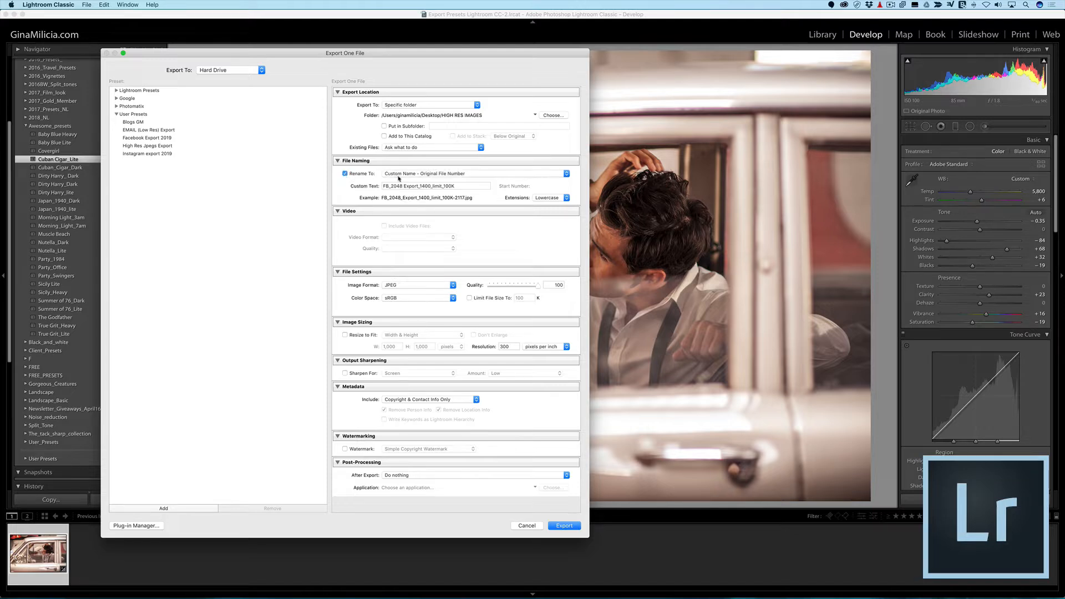
pyautogui.click(406, 174)
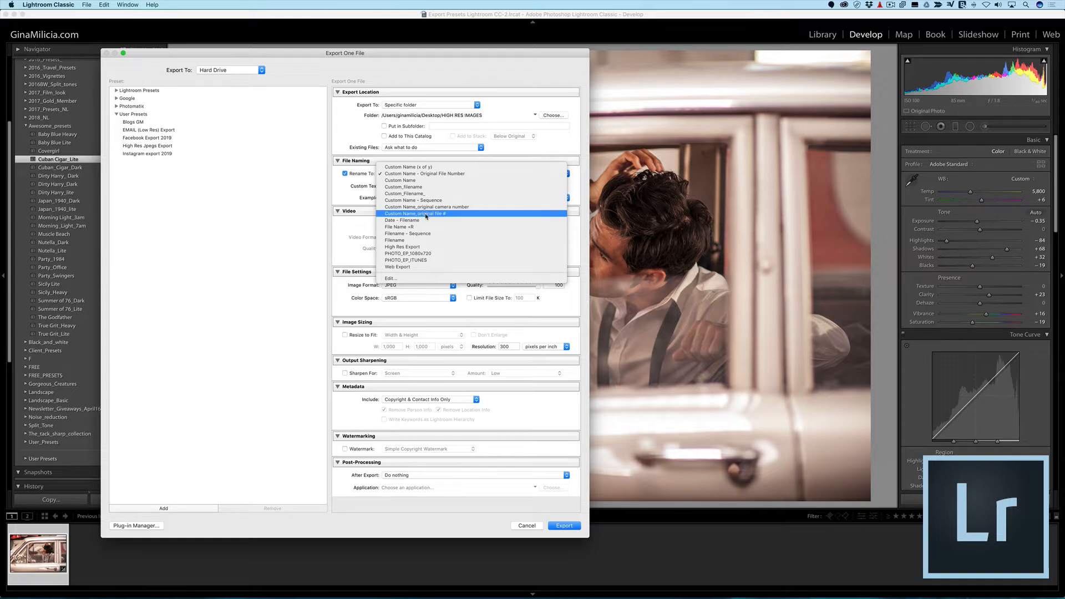
pyautogui.click(335, 193)
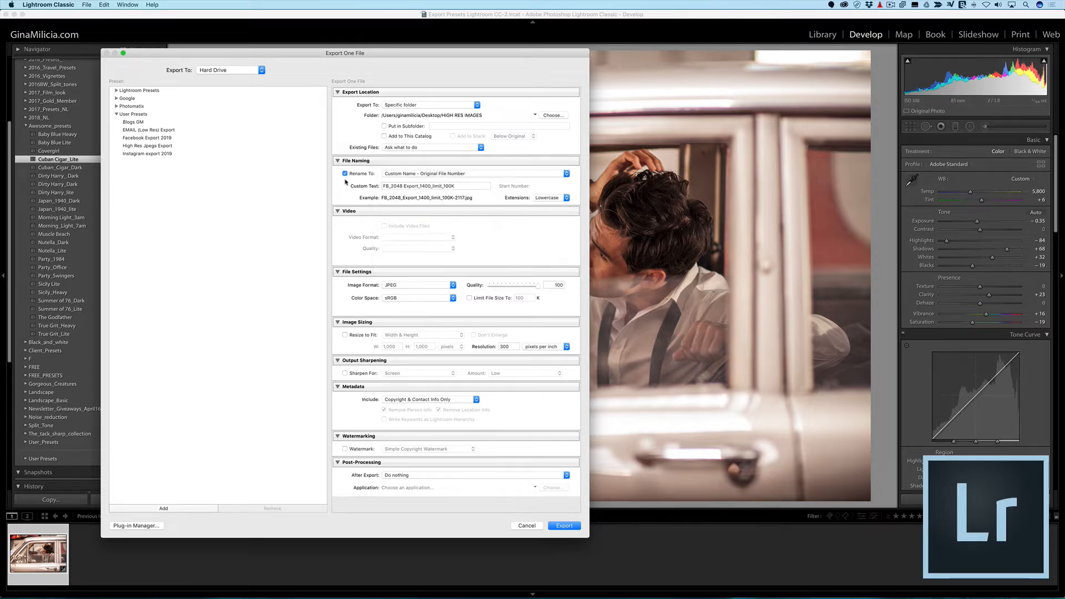
pyautogui.click(345, 174)
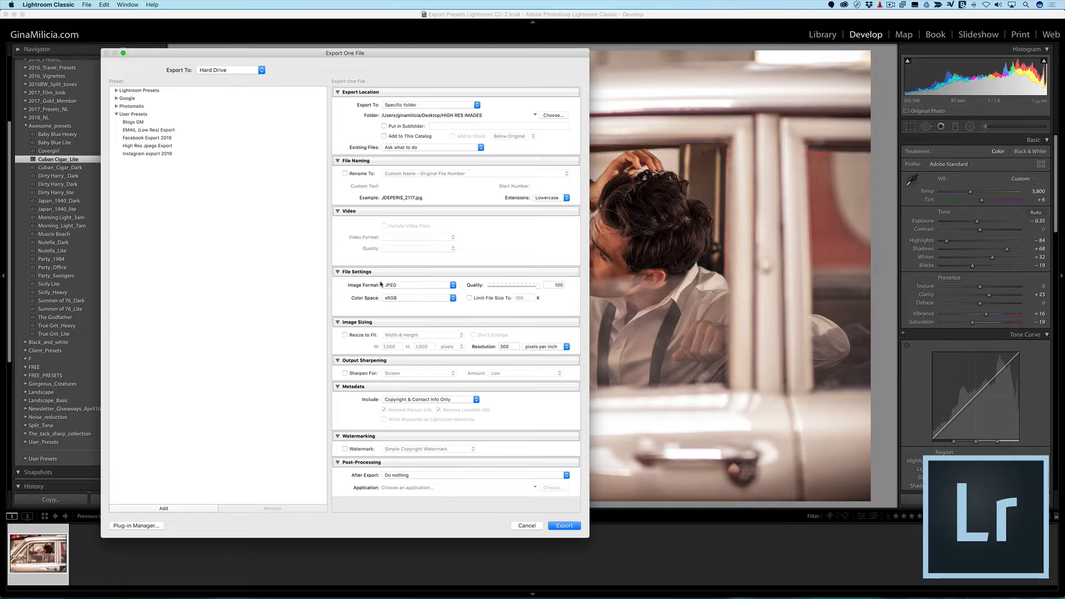
# - Choose JPEG as the export image format and set the quality to 100
pyautogui.click(403, 286)
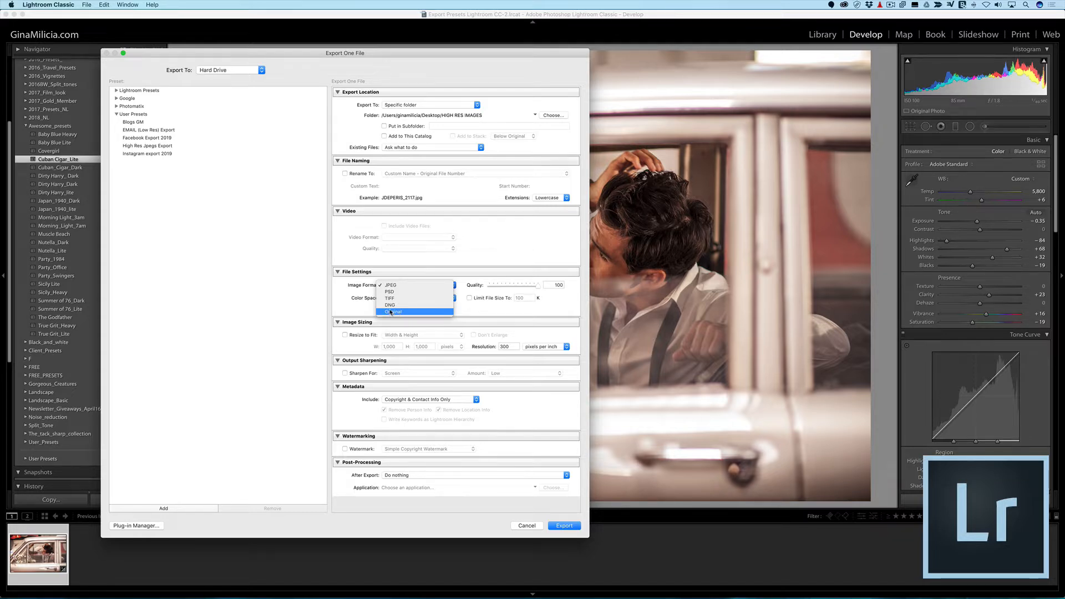
pyautogui.click(412, 286)
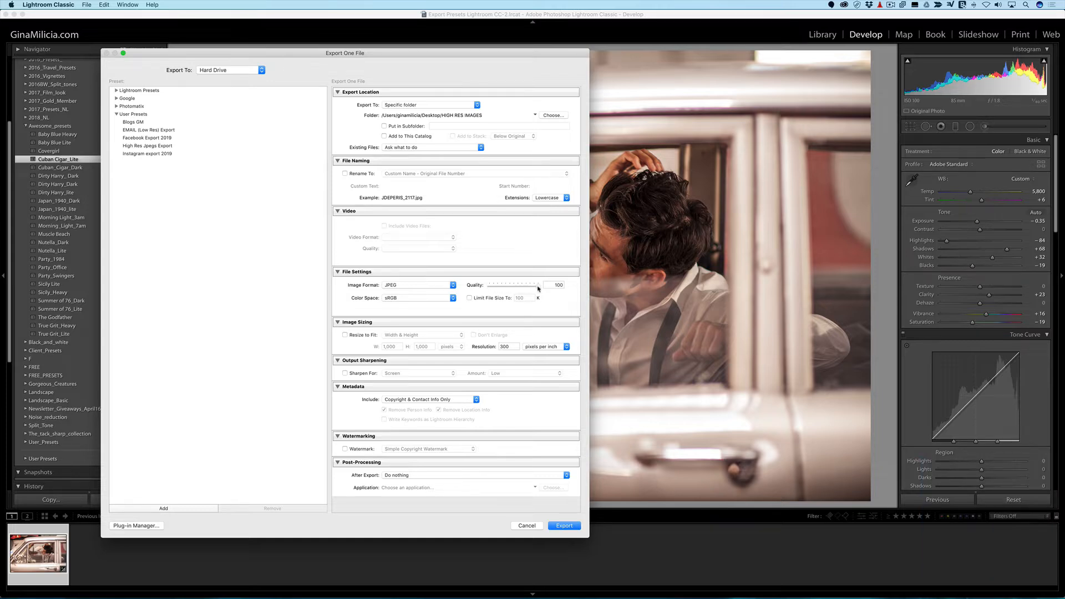
pyautogui.moveTo(537, 288); pyautogui.dragTo(527, 288)
pyautogui.moveTo(531, 289)
pyautogui.mouseDown()
pyautogui.moveTo(511, 288)
pyautogui.moveTo(542, 287)
pyautogui.mouseUp()
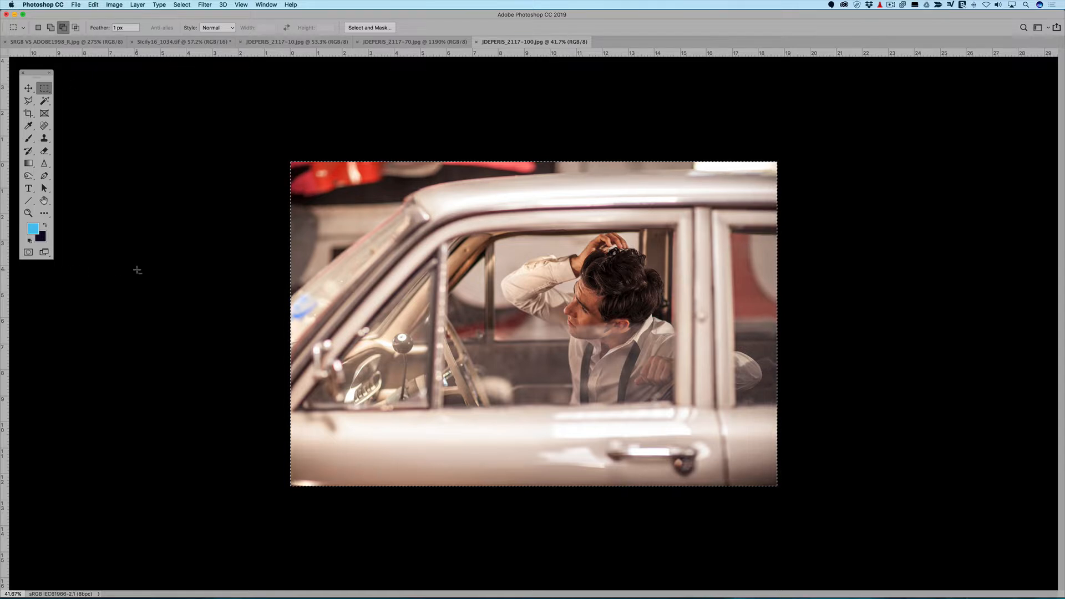
# - Free-transform the selected car image slightly, then warp it by pulling all four corners moderately inward
pyautogui.press('super+t')
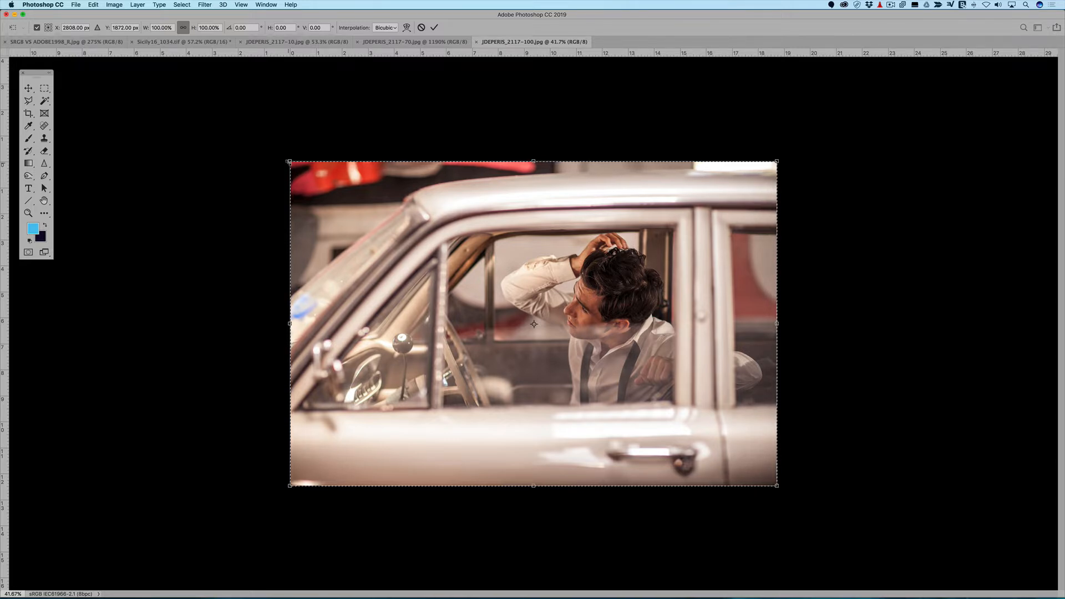
pyautogui.moveTo(289, 161)
pyautogui.mouseDown()
pyautogui.moveTo(274, 164)
pyautogui.moveTo(292, 162)
pyautogui.mouseUp()
pyautogui.click(93, 5)
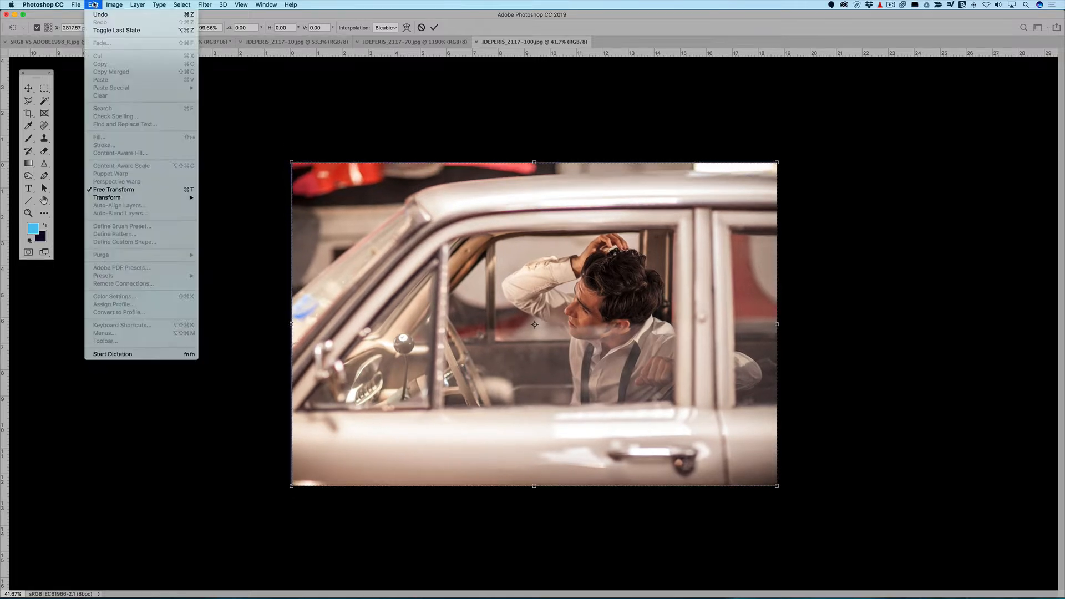
pyautogui.moveTo(111, 198)
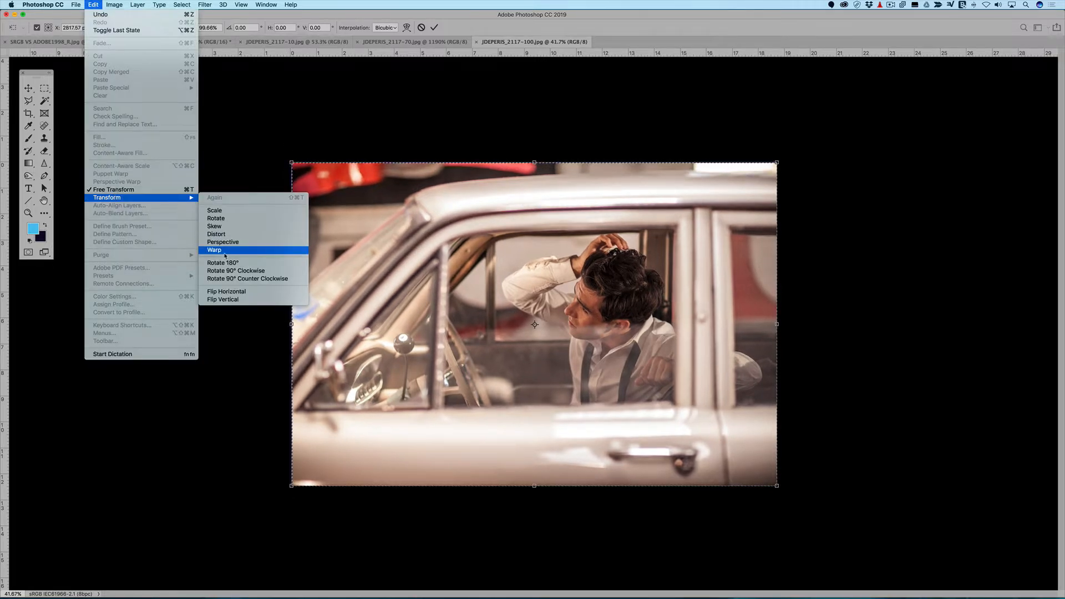
pyautogui.click(229, 247)
pyautogui.moveTo(294, 166); pyautogui.dragTo(321, 189)
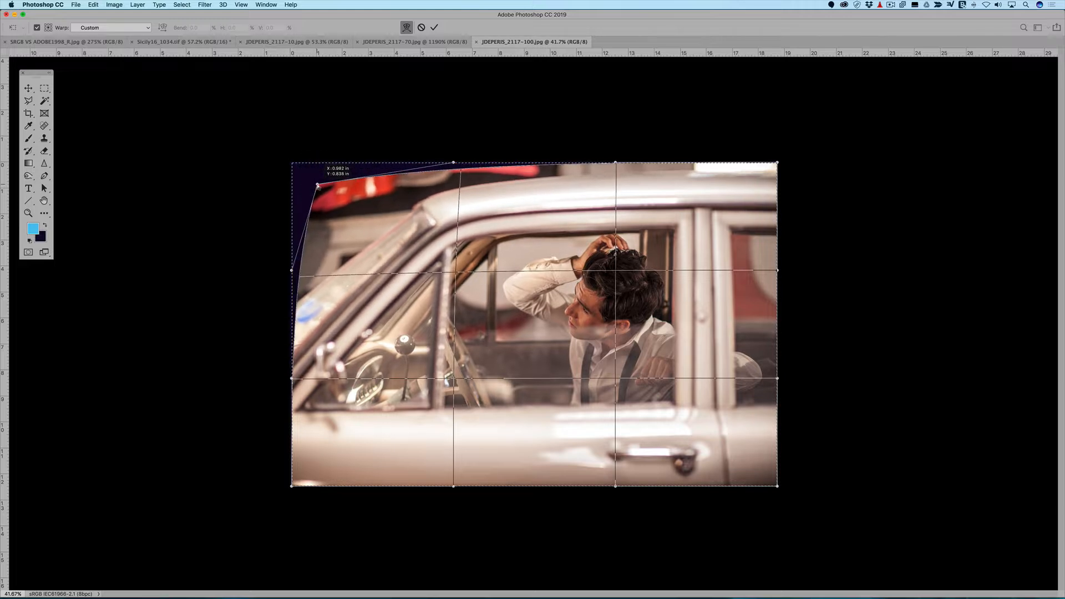
pyautogui.moveTo(782, 487); pyautogui.dragTo(733, 463)
pyautogui.moveTo(777, 271); pyautogui.dragTo(759, 275)
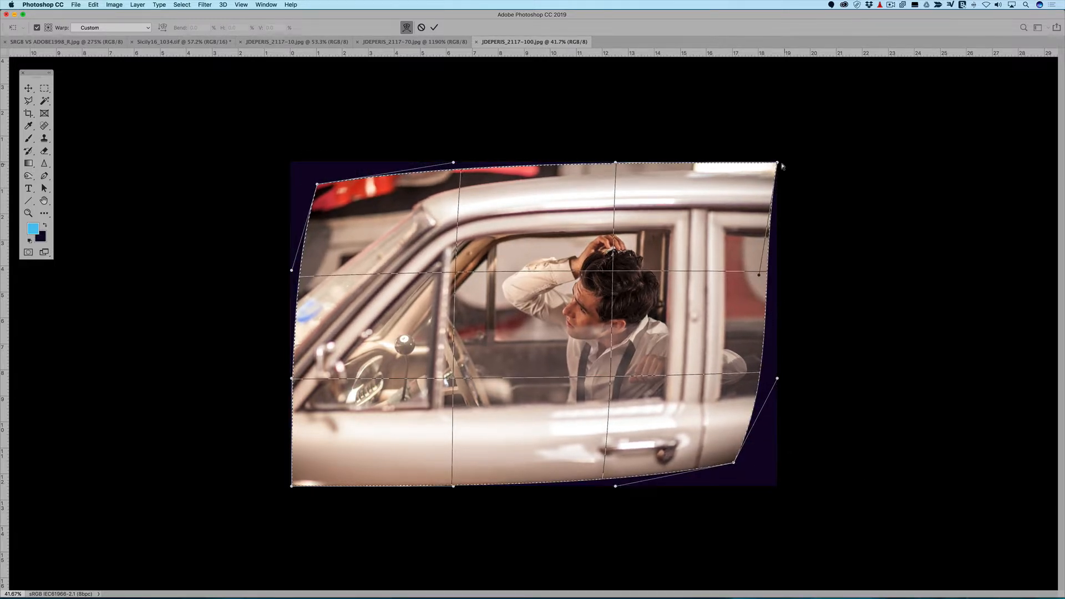
pyautogui.moveTo(777, 162); pyautogui.dragTo(752, 175)
pyautogui.moveTo(616, 162); pyautogui.dragTo(615, 171)
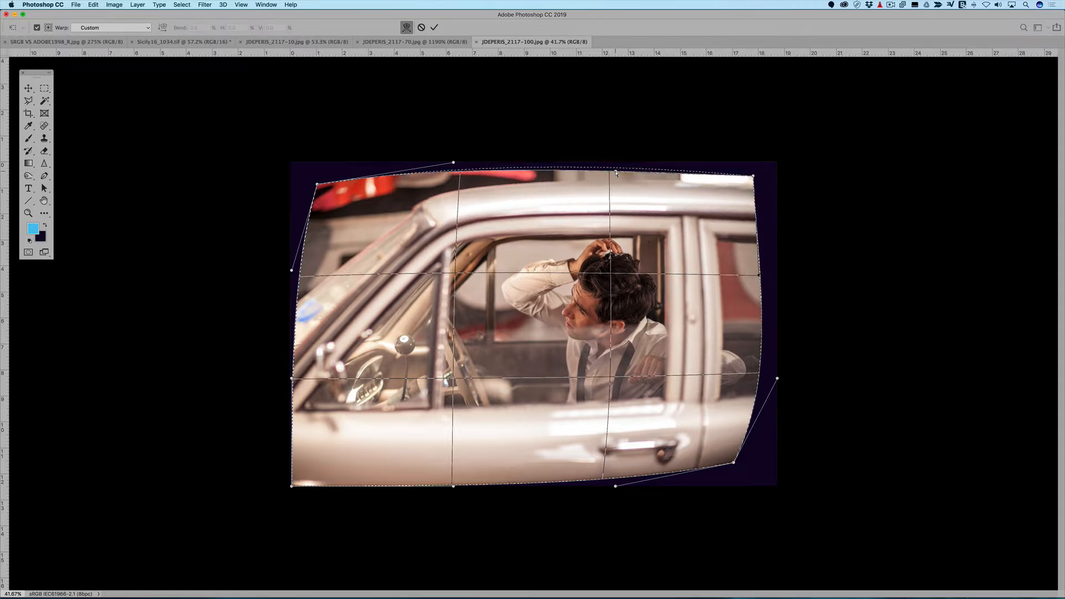
pyautogui.moveTo(297, 483); pyautogui.dragTo(319, 461)
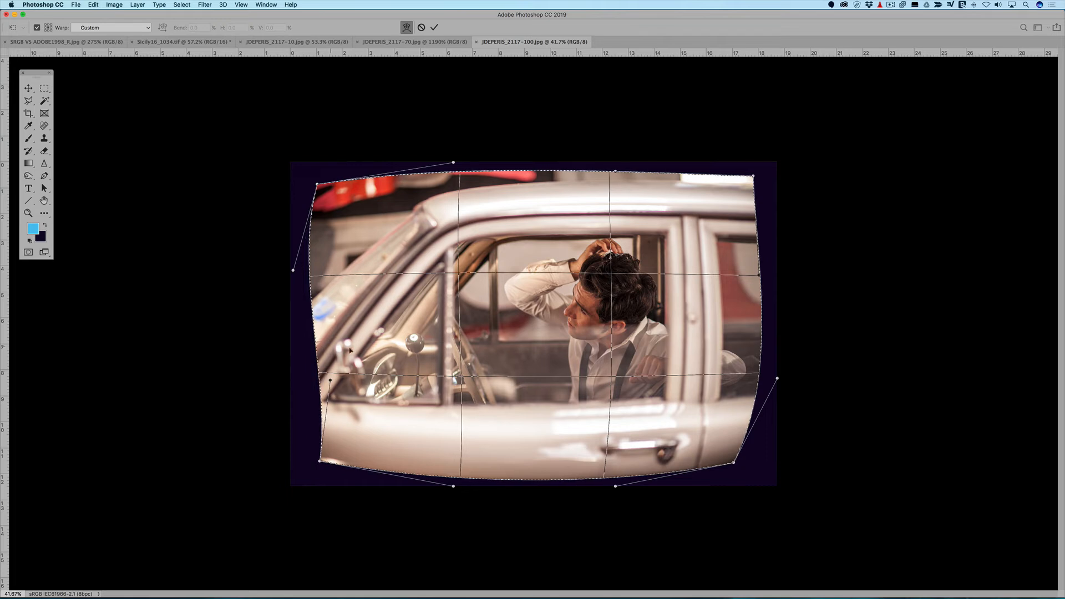
# - Crush the warped car image into a small crumpled shape near the canvas centre by pulling its corners and curve handles inward
pyautogui.moveTo(734, 463); pyautogui.dragTo(626, 394)
pyautogui.moveTo(723, 190); pyautogui.dragTo(620, 253)
pyautogui.moveTo(316, 183); pyautogui.dragTo(398, 244)
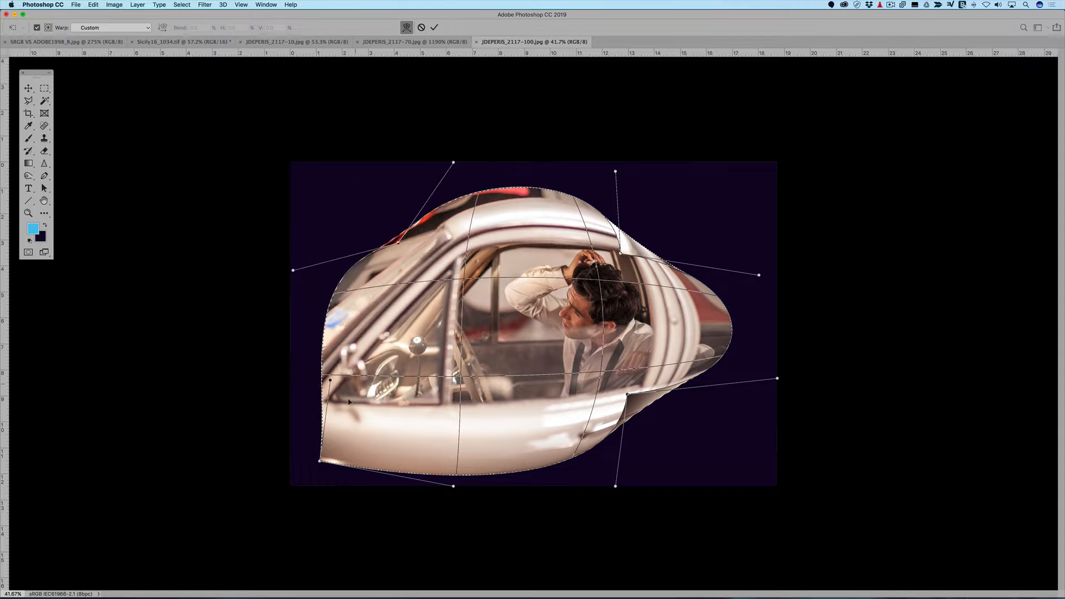
pyautogui.moveTo(320, 460); pyautogui.dragTo(459, 340)
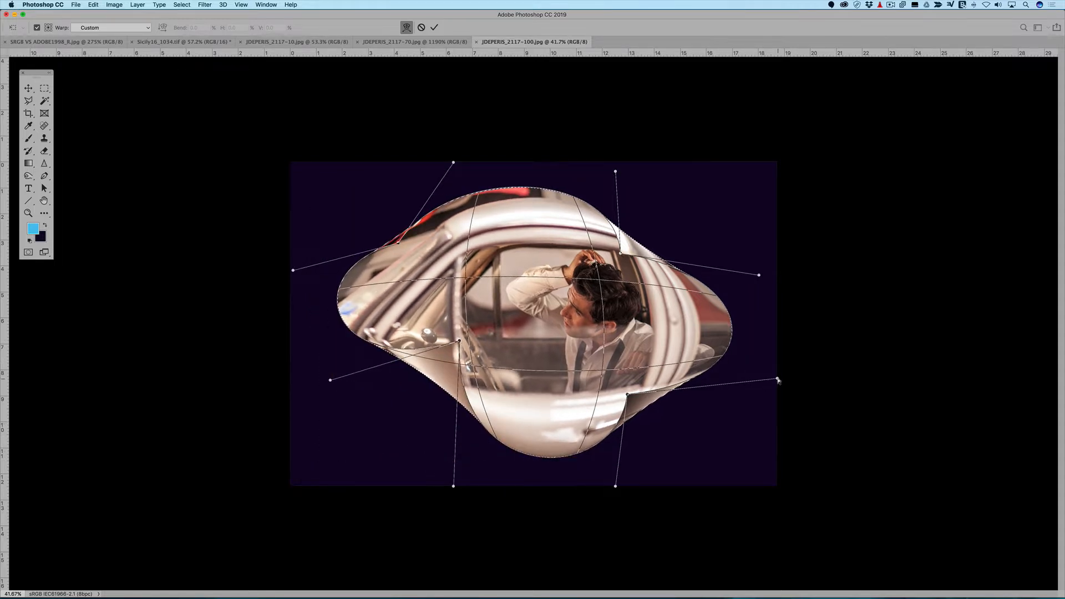
pyautogui.moveTo(777, 378); pyautogui.dragTo(645, 353)
pyautogui.moveTo(756, 275); pyautogui.dragTo(604, 276)
pyautogui.moveTo(615, 171); pyautogui.dragTo(567, 251)
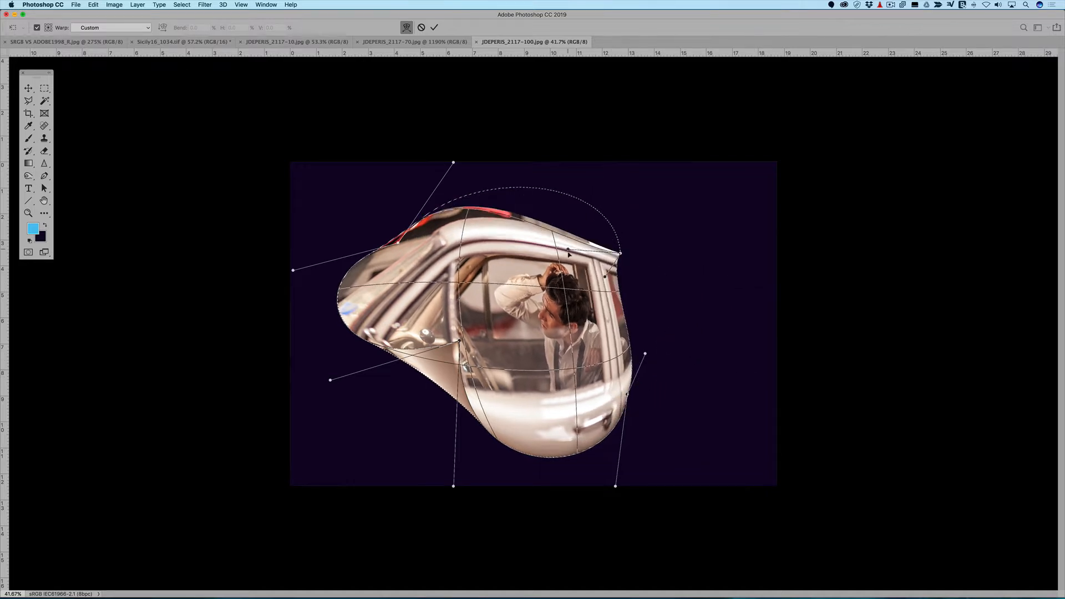
pyautogui.moveTo(454, 162); pyautogui.dragTo(549, 281)
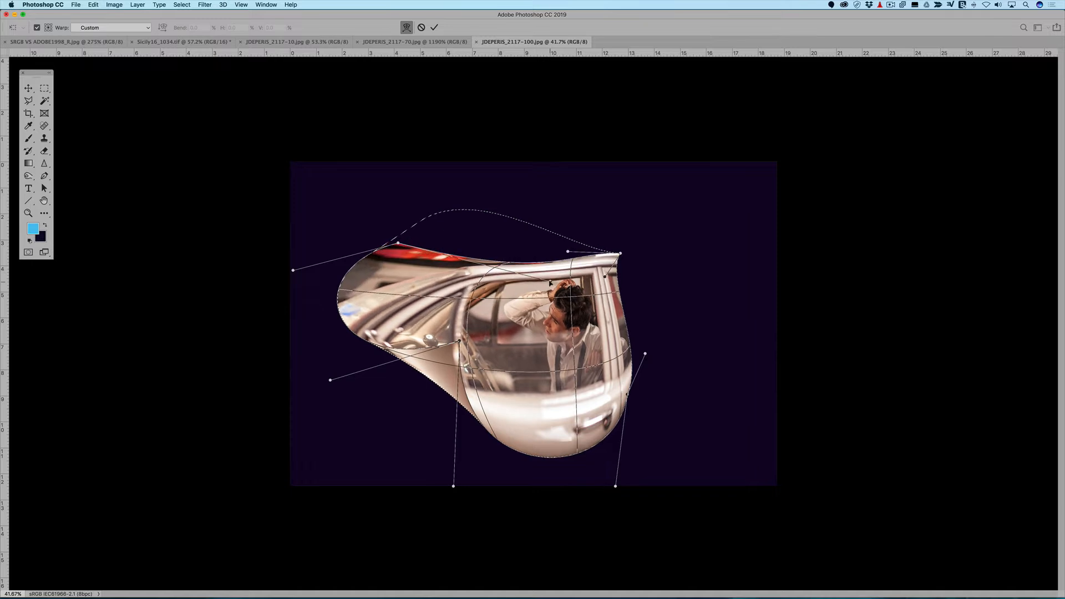
pyautogui.moveTo(330, 380); pyautogui.dragTo(528, 362)
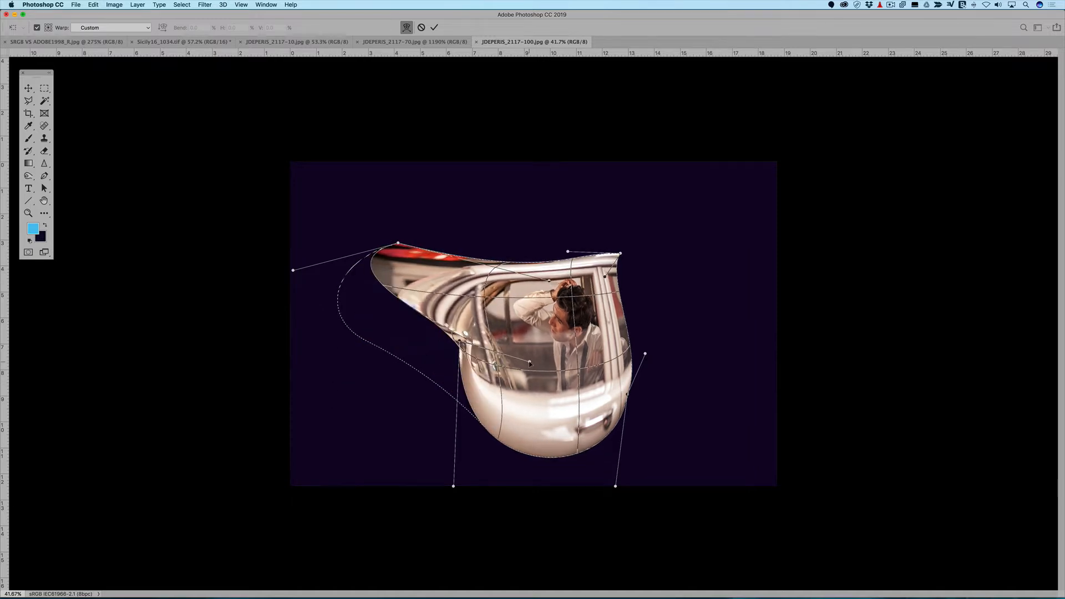
pyautogui.moveTo(293, 271); pyautogui.dragTo(562, 372)
pyautogui.moveTo(622, 254); pyautogui.dragTo(557, 331)
pyautogui.moveTo(399, 245); pyautogui.dragTo(502, 311)
pyautogui.moveTo(453, 486); pyautogui.dragTo(518, 342)
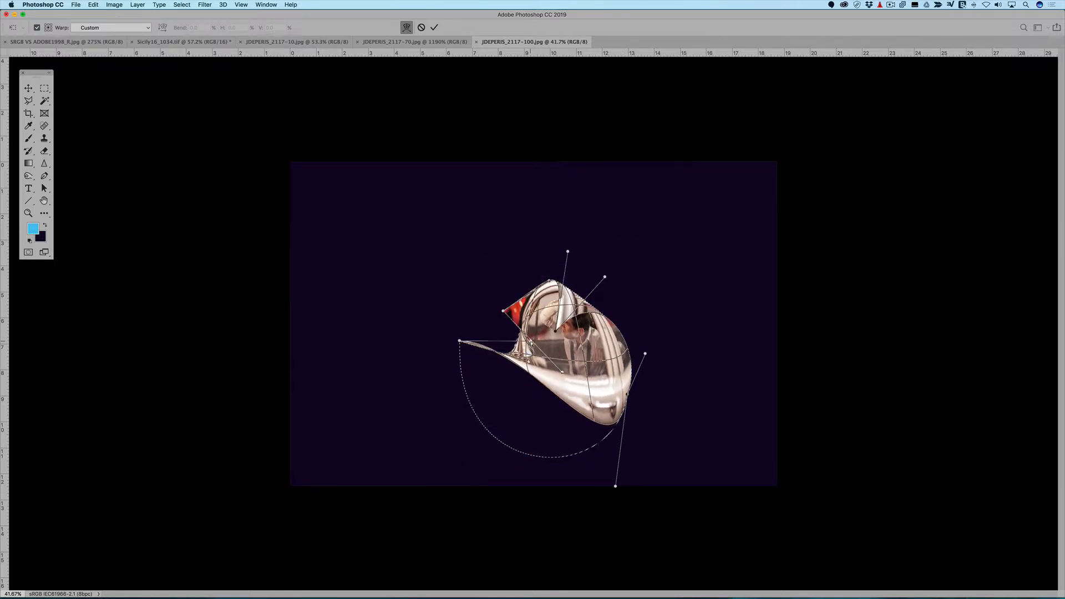
pyautogui.moveTo(615, 483); pyautogui.dragTo(628, 393)
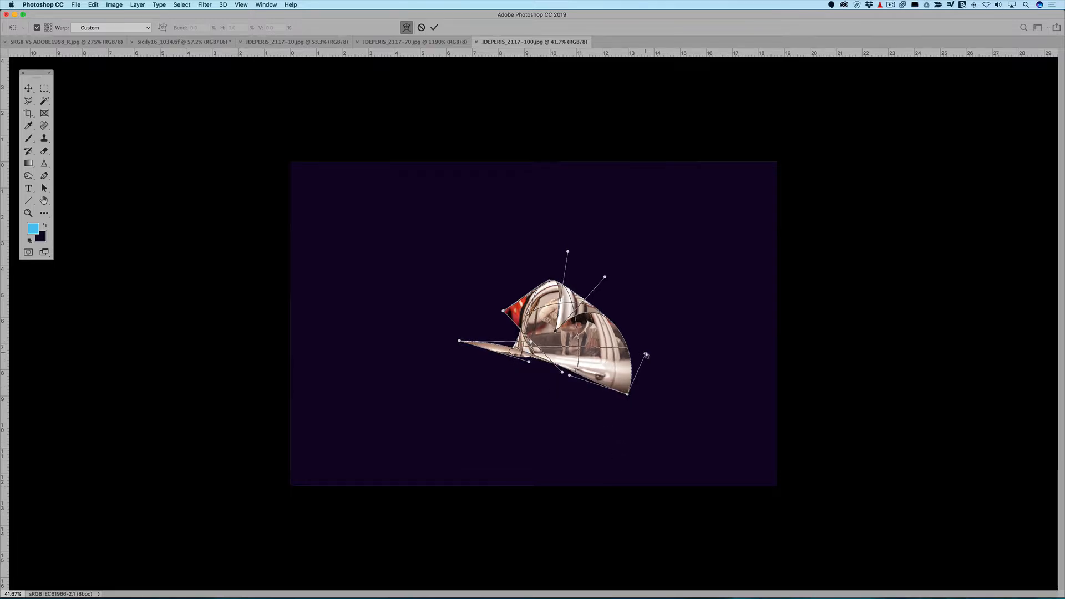
pyautogui.moveTo(645, 353); pyautogui.dragTo(560, 308)
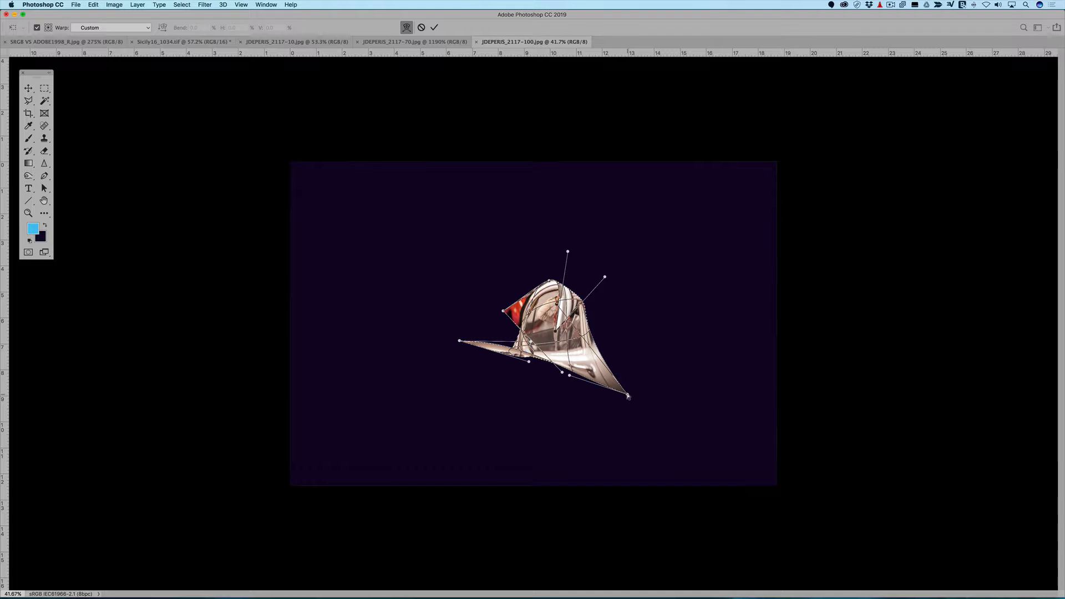
pyautogui.moveTo(627, 394); pyautogui.dragTo(579, 362)
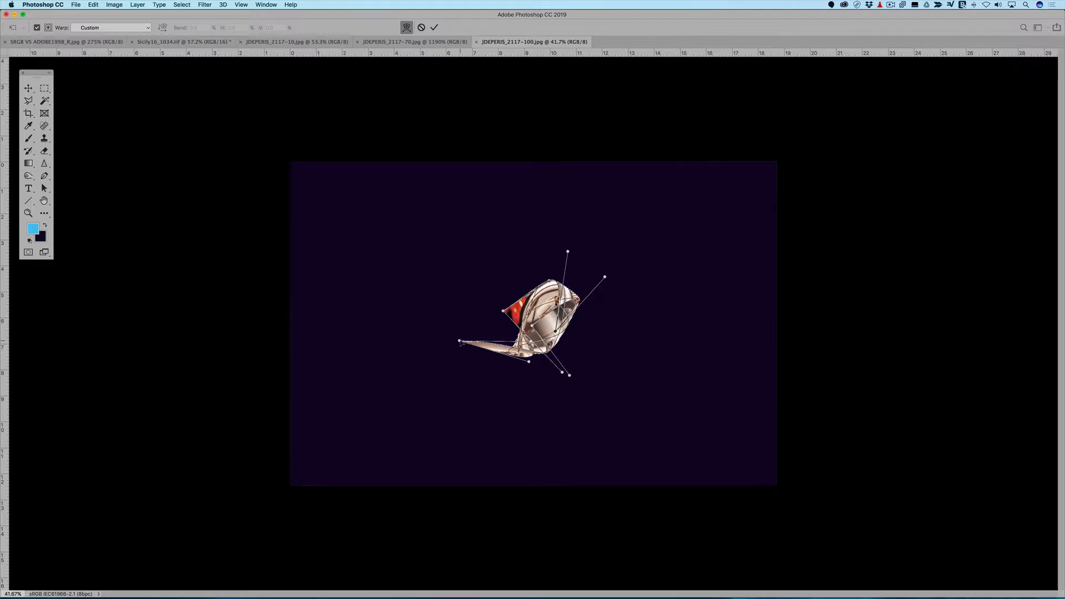
pyautogui.moveTo(459, 341); pyautogui.dragTo(537, 317)
pyautogui.moveTo(568, 252); pyautogui.dragTo(555, 307)
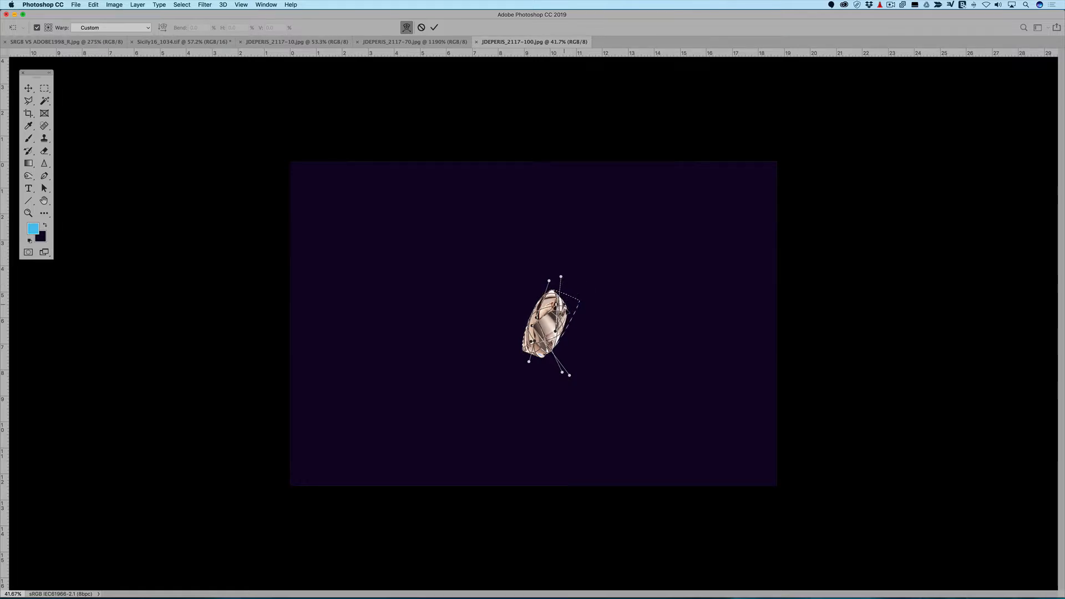
pyautogui.moveTo(570, 376); pyautogui.dragTo(552, 353)
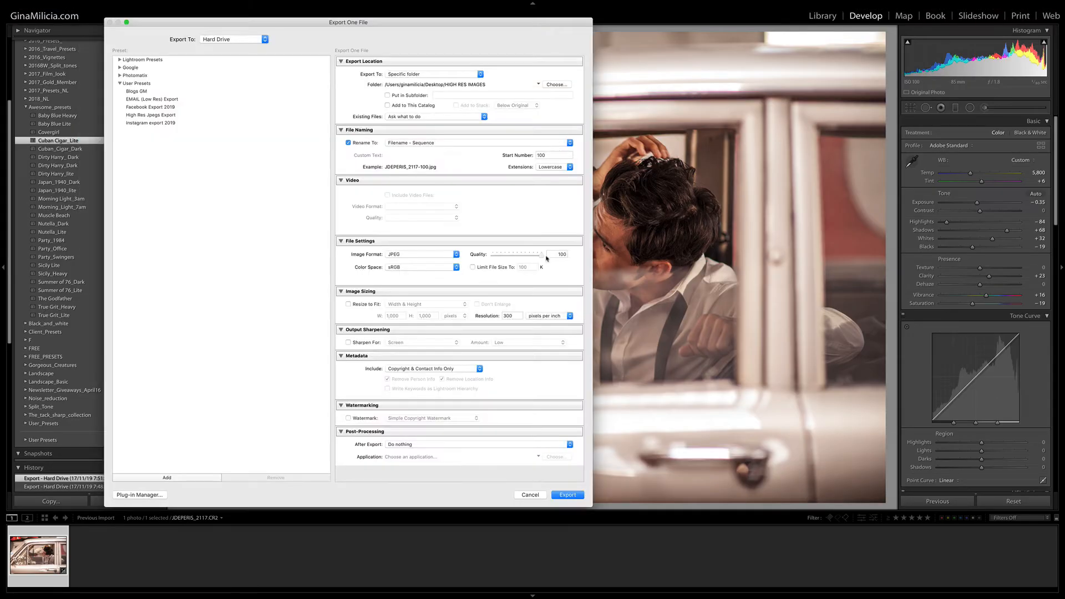
# - Export the photo at quality 100, and export it again with start number 90 and slightly lower JPEG quality
pyautogui.click(572, 497)
pyautogui.click(88, 5)
pyautogui.click(106, 120)
pyautogui.moveTo(558, 155); pyautogui.dragTo(494, 157)
pyautogui.write('90')
pyautogui.moveTo(541, 255); pyautogui.dragTo(537, 255)
pyautogui.click(577, 497)
# - Export another copy of the photo with start number 80 and the JPEG quality reduced one level further
pyautogui.click(87, 5)
pyautogui.click(105, 120)
pyautogui.doubleClick(540, 155)
pyautogui.write('80')
pyautogui.moveTo(539, 258); pyautogui.dragTo(531, 257)
pyautogui.click(568, 497)
# - Export another copy of the photo with start number 70 and a further reduced JPEG quality
pyautogui.click(87, 5)
pyautogui.click(106, 117)
pyautogui.doubleClick(540, 155)
pyautogui.write('70')
pyautogui.moveTo(532, 258); pyautogui.dragTo(527, 260)
pyautogui.click(567, 495)
# - Export another copy of the photo with start number 50 and the JPEG quality lowered to around mid-range
pyautogui.click(88, 5)
pyautogui.click(105, 117)
pyautogui.doubleClick(541, 156)
pyautogui.write('50')
pyautogui.moveTo(527, 258); pyautogui.dragTo(519, 258)
pyautogui.click(567, 494)
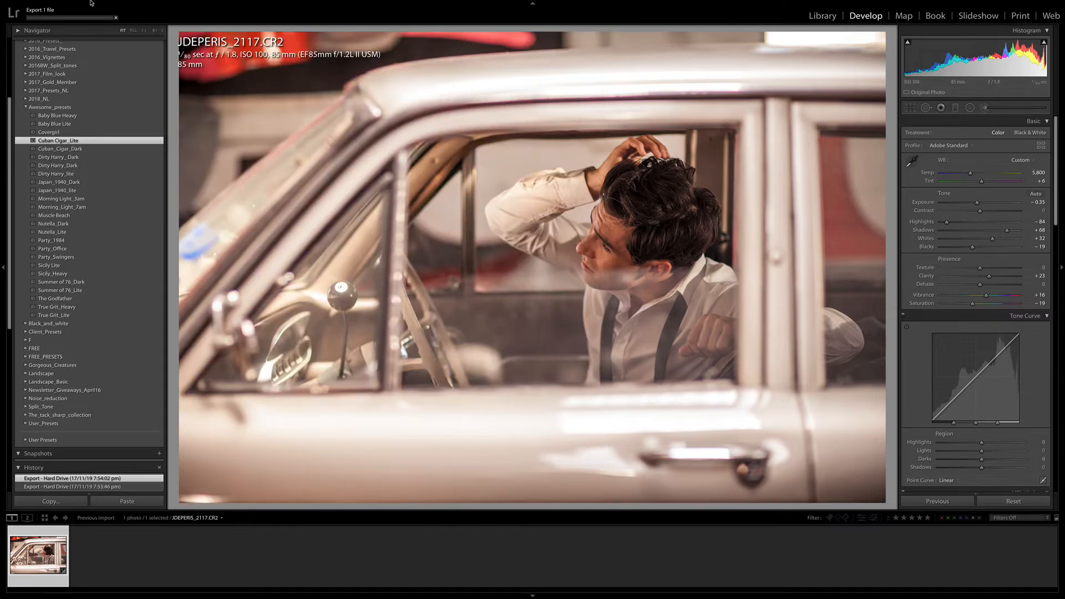
# - Export a copy of the photo at JPEG quality 20 with start number 20, and export another copy with start number 10
pyautogui.click(87, 5)
pyautogui.click(105, 120)
pyautogui.doubleClick(557, 254)
pyautogui.write('20')
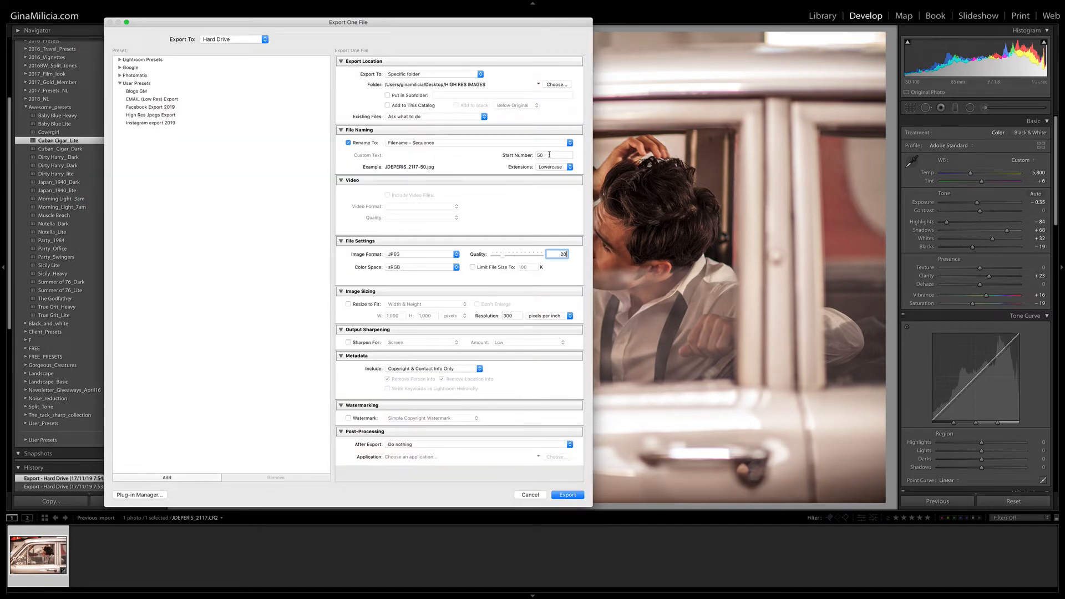
pyautogui.doubleClick(543, 155)
pyautogui.write('2')
pyautogui.click(567, 495)
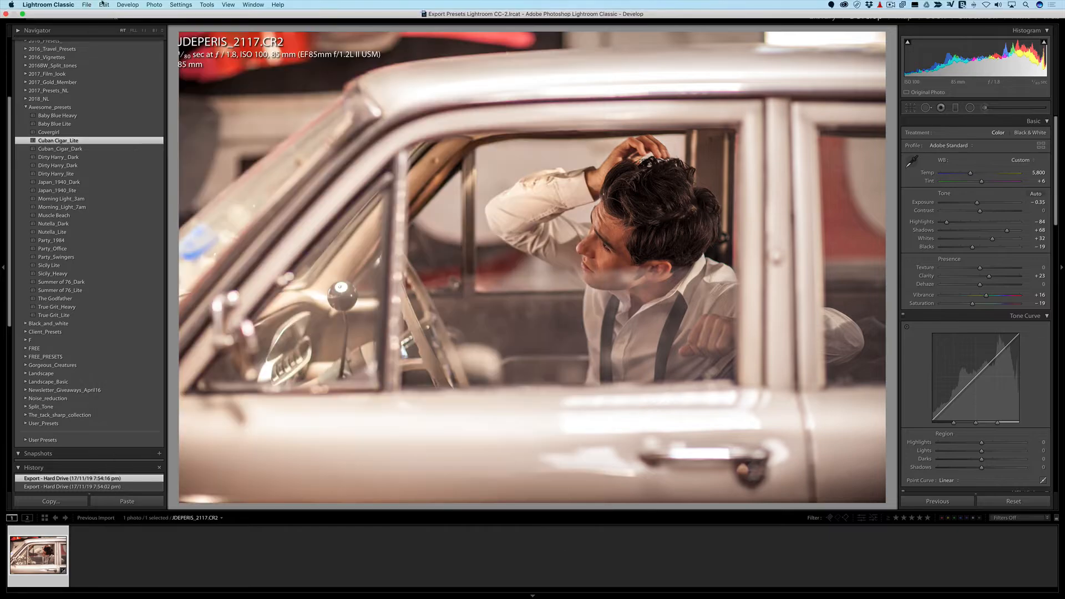
pyautogui.click(87, 4)
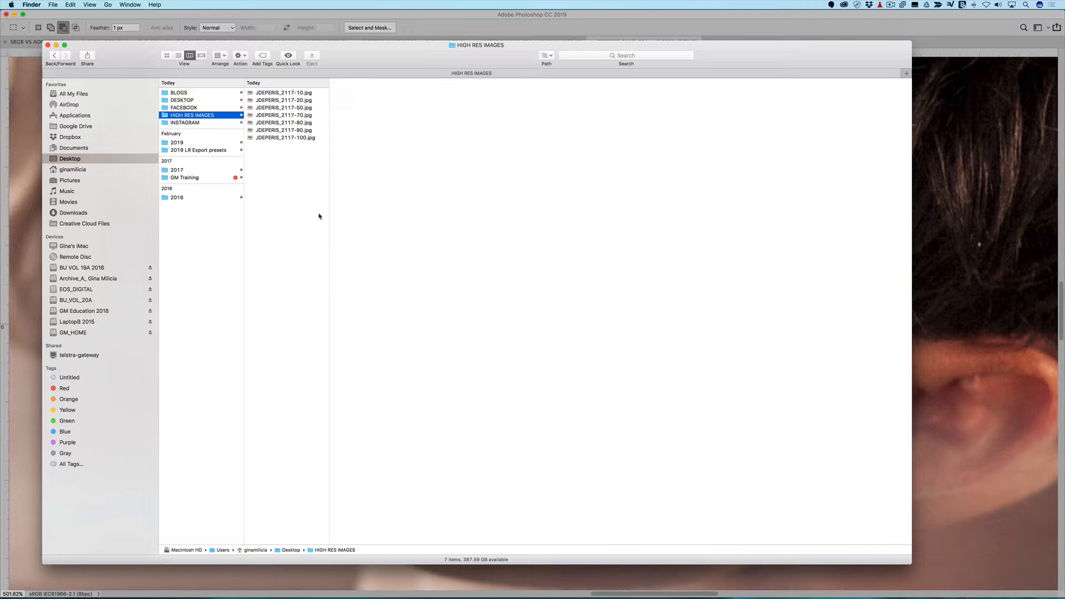
# - Switch to Finder and compare the file sizes of the 100, 10, 70 and 50 exports in the HIGH RES IMAGES folder
pyautogui.click(260, 138)
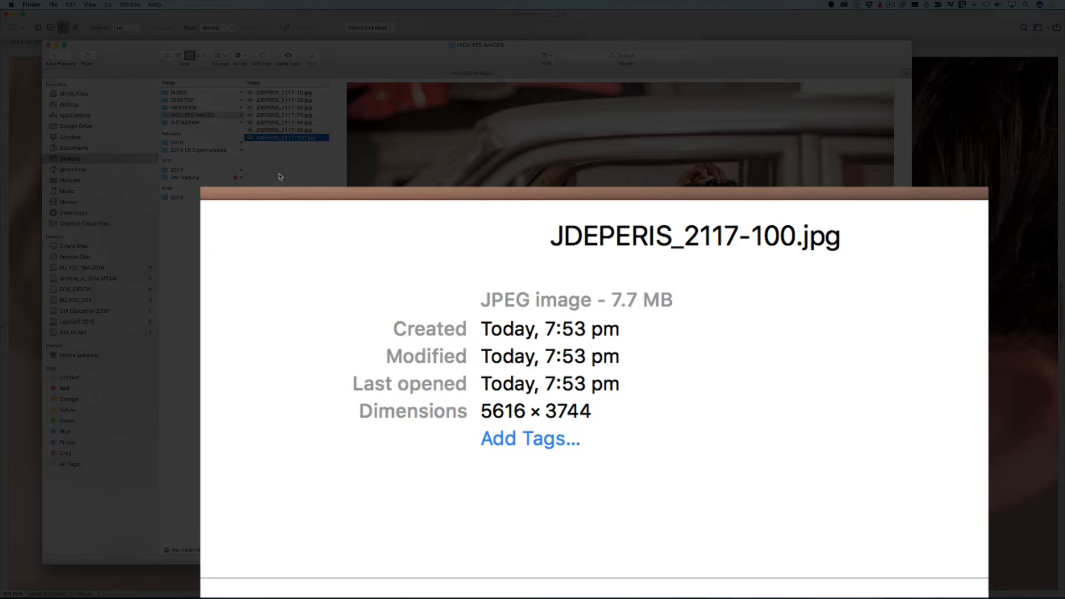
pyautogui.click(270, 94)
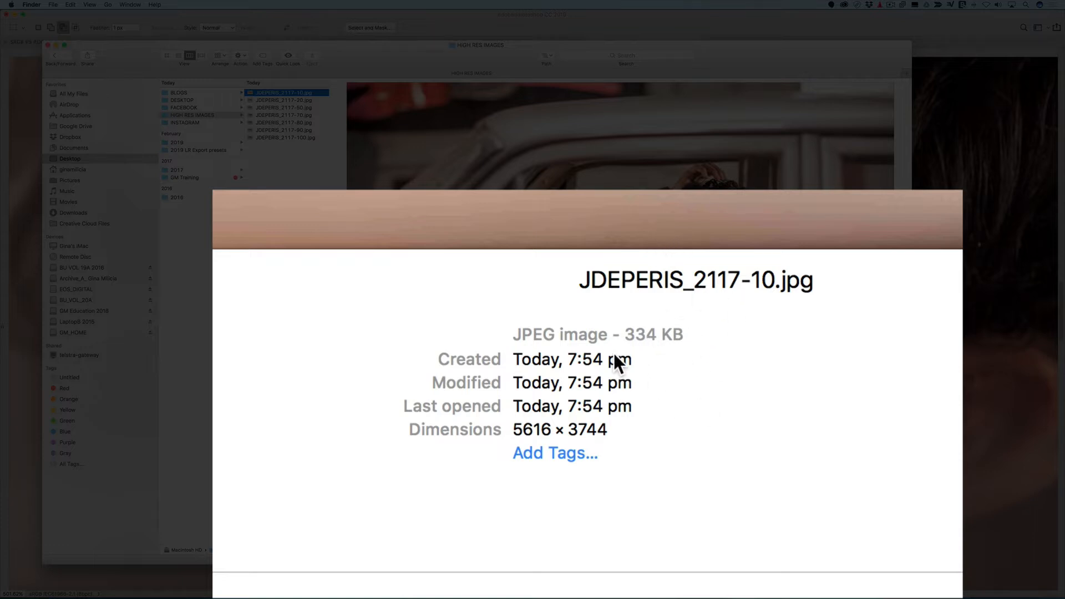
pyautogui.click(306, 116)
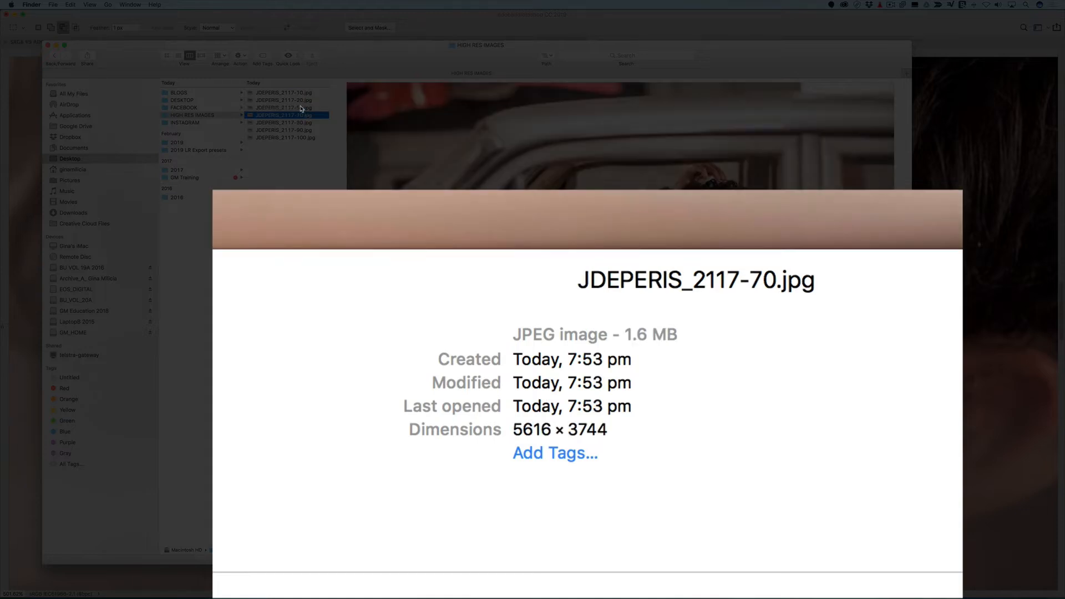
pyautogui.click(305, 108)
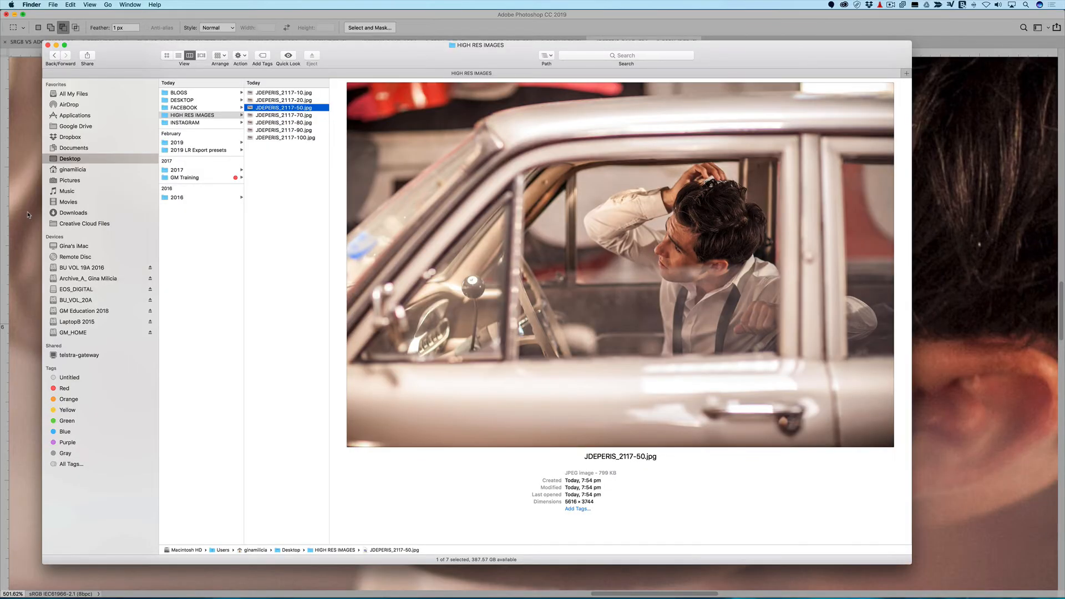
# - Switch to Photoshop and compare the enlarged face detail across the open 100, 10, 50 and 70 quality JPEGs
pyautogui.click(27, 215)
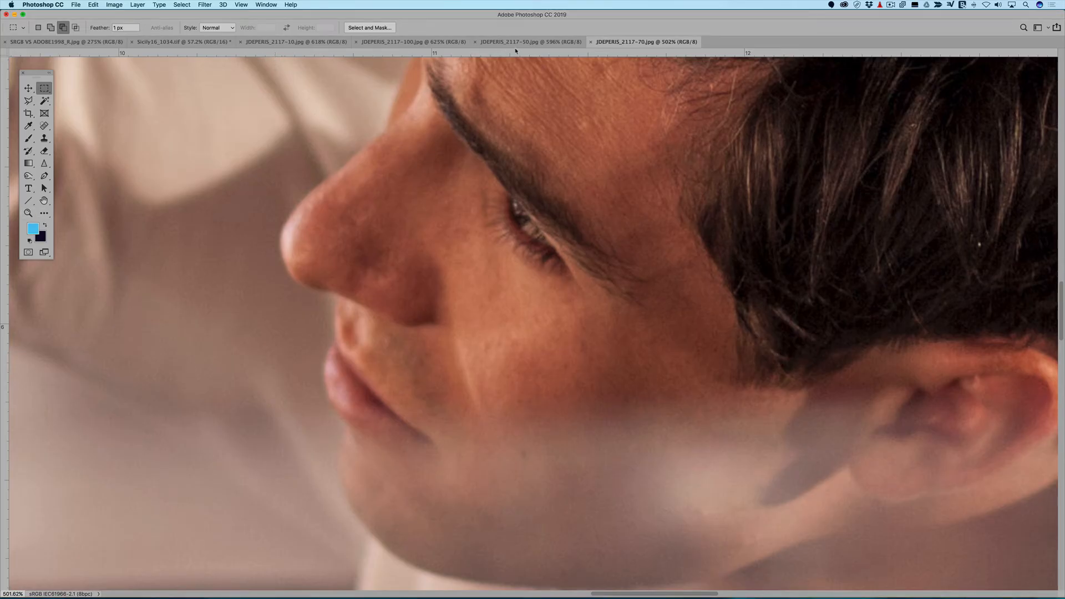
pyautogui.click(410, 43)
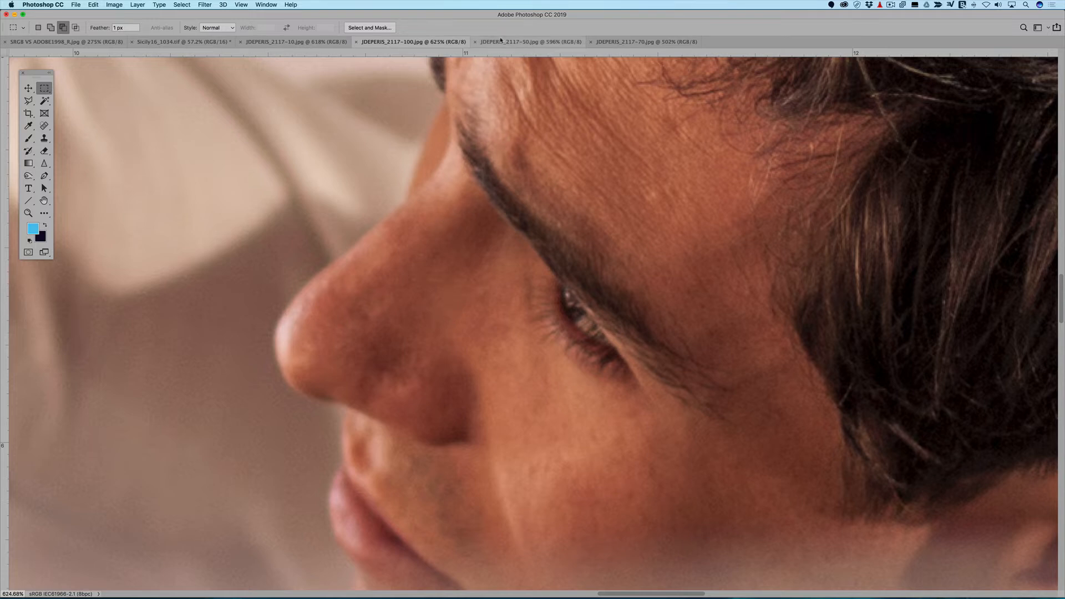
pyautogui.click(285, 45)
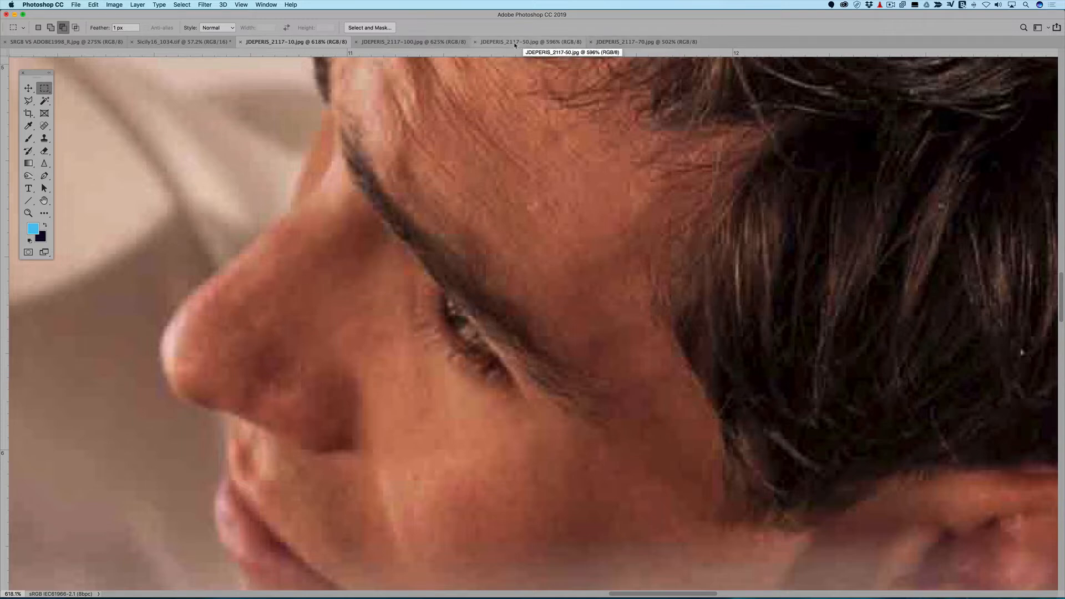
pyautogui.click(514, 45)
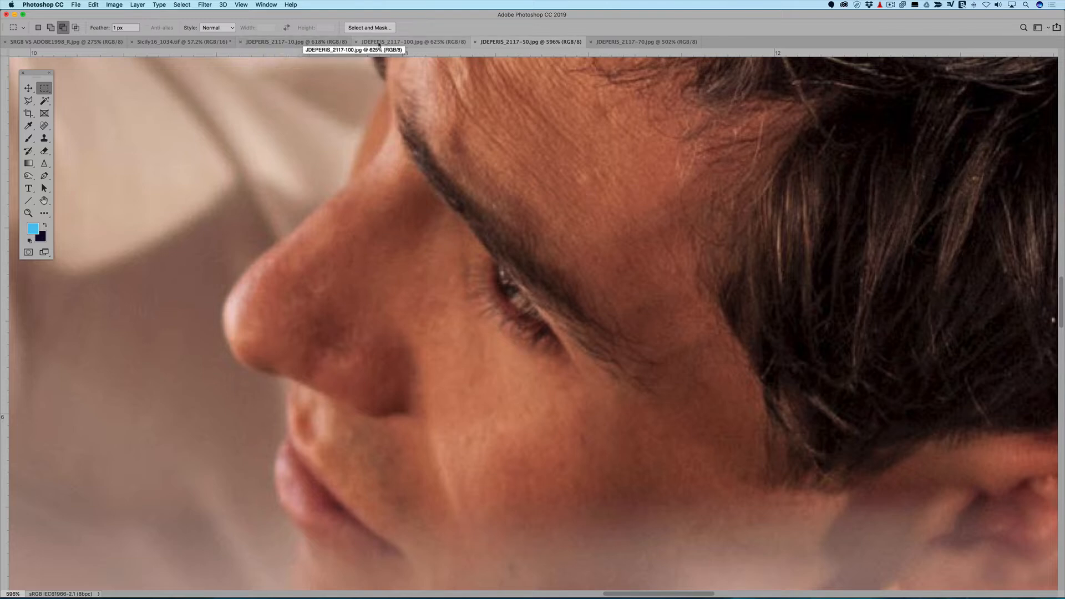
pyautogui.click(379, 43)
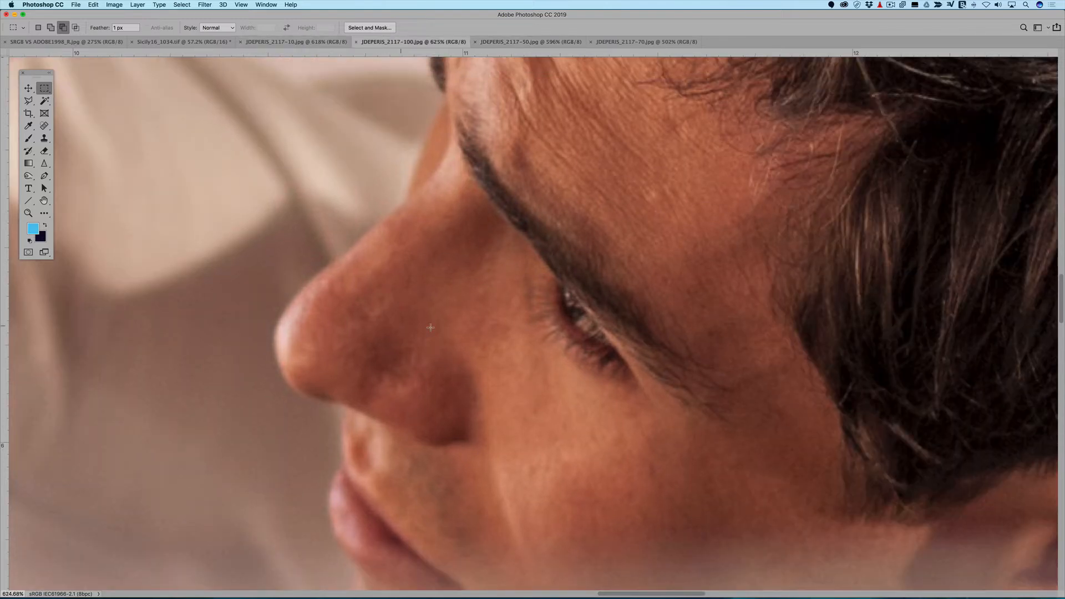
pyautogui.click(566, 42)
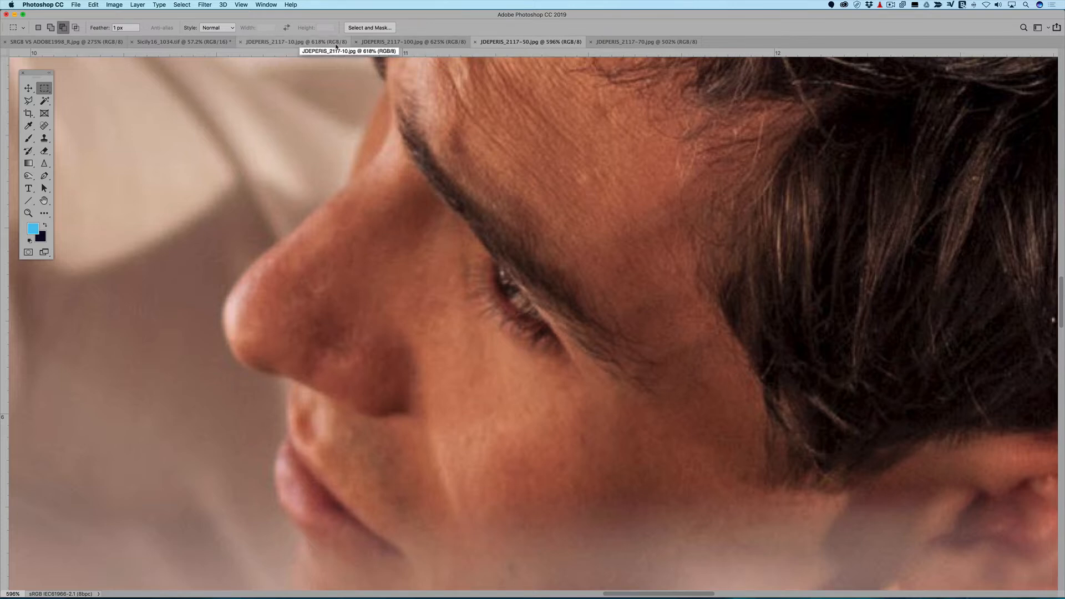
pyautogui.click(646, 42)
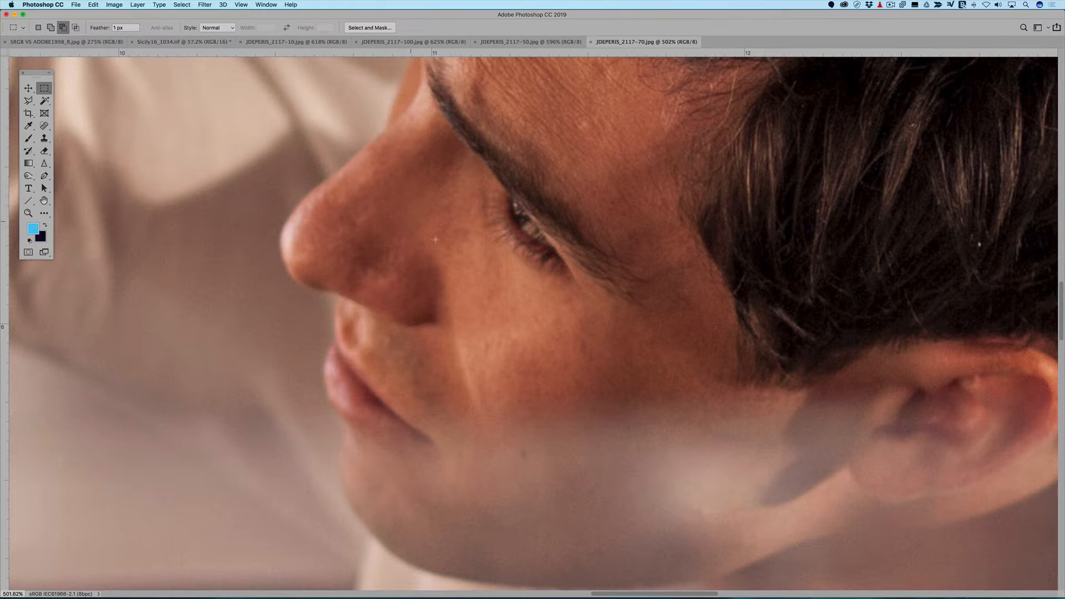
# - Return to Finder and check the file details of the 100, 70 and 80 exports in the HIGH RES IMAGES folder
pyautogui.press('super+Tab')
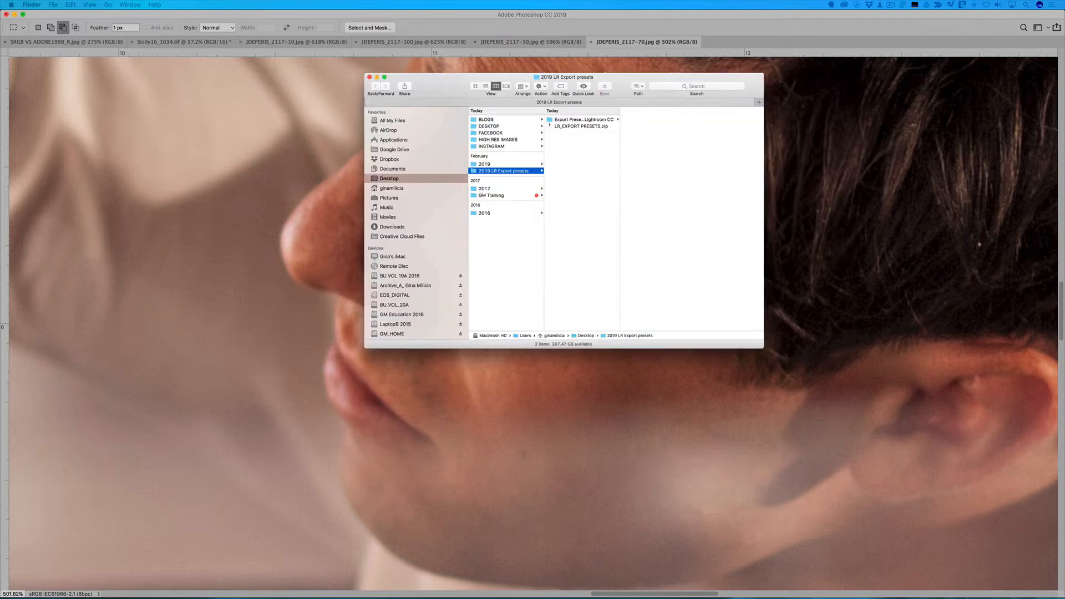
pyautogui.click(401, 152)
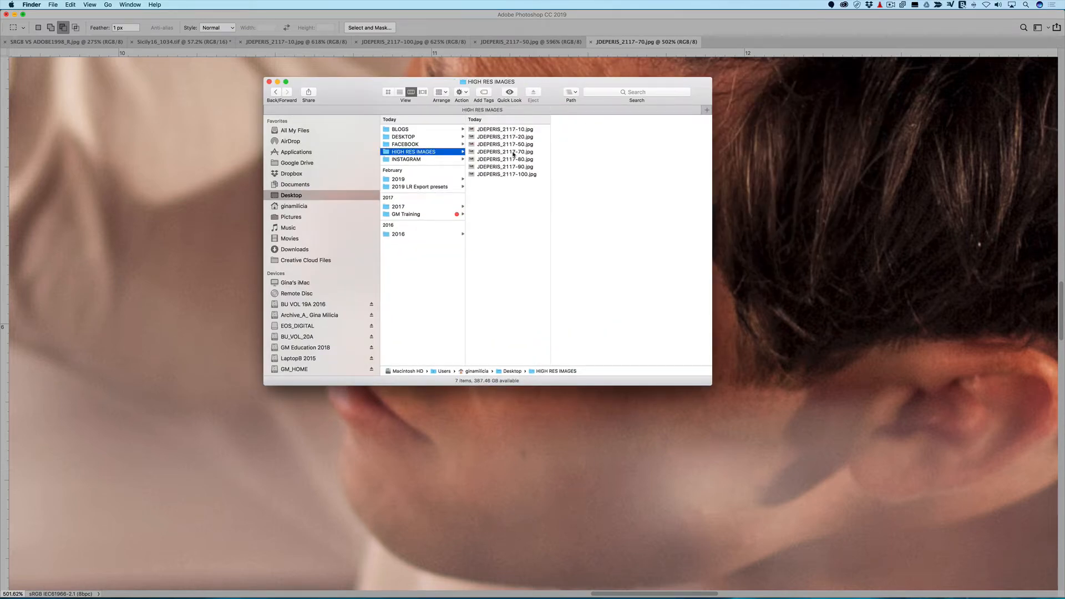
pyautogui.click(513, 174)
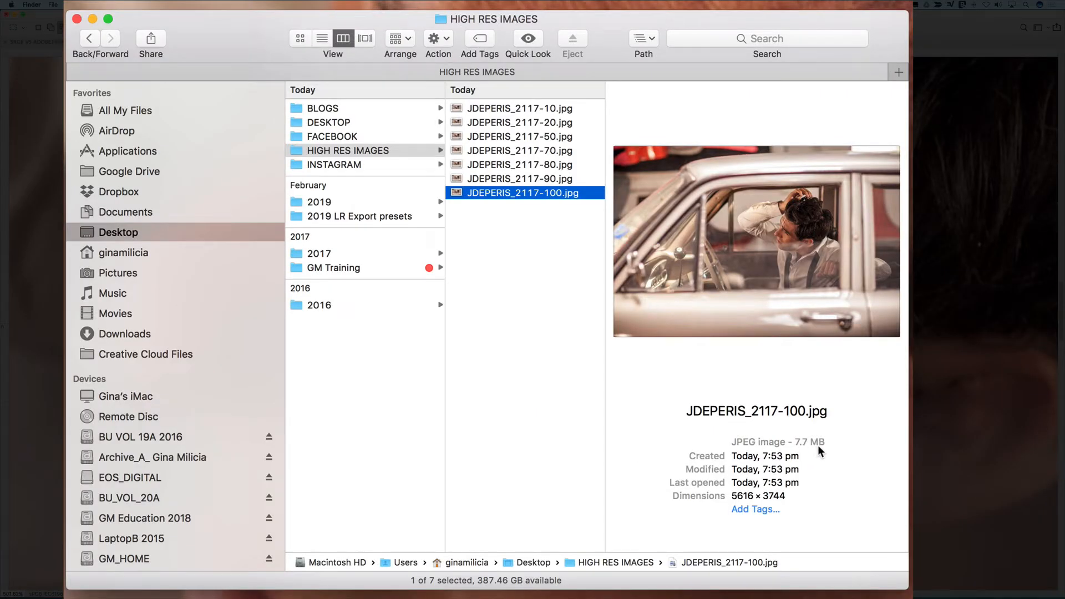
pyautogui.click(520, 150)
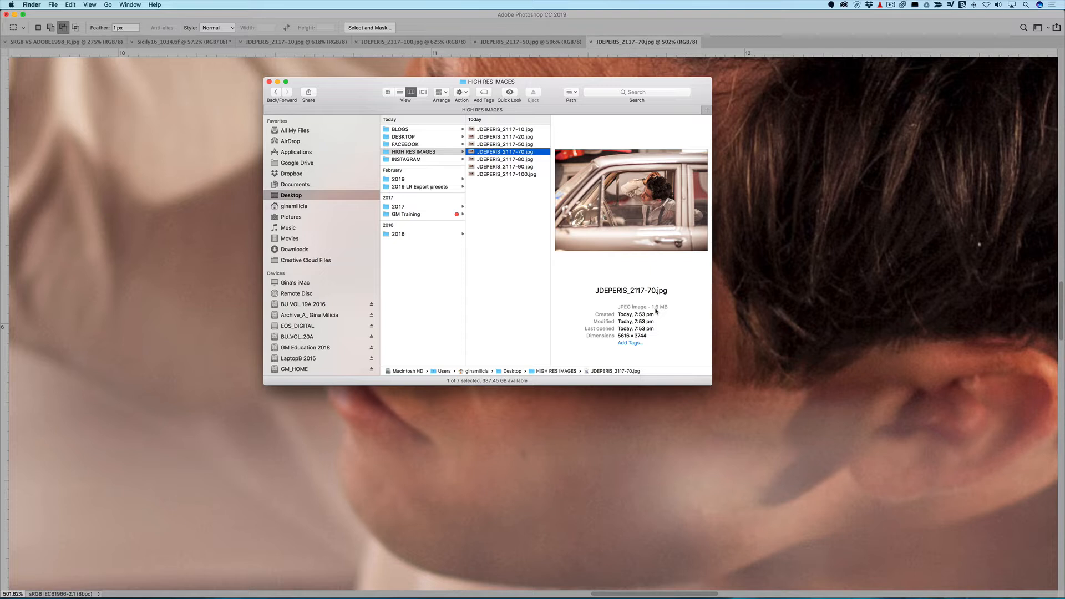
pyautogui.click(518, 159)
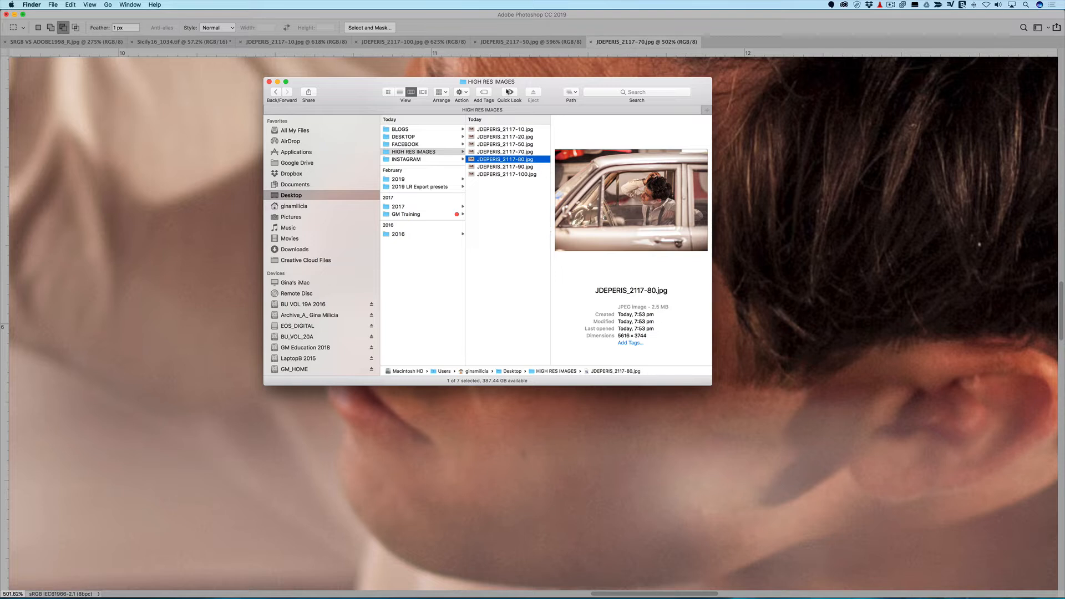
# - Switch to Photoshop and check the Image Size dimensions of the 70 and 10 quality JPEGs without changing them
pyautogui.click(405, 43)
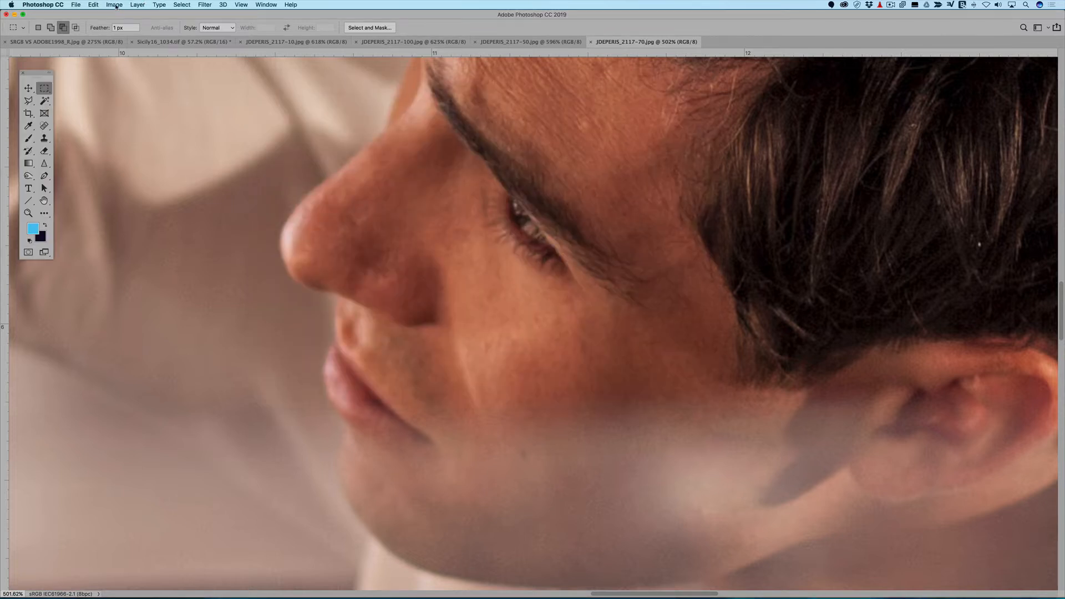
pyautogui.click(115, 5)
pyautogui.moveTo(123, 86)
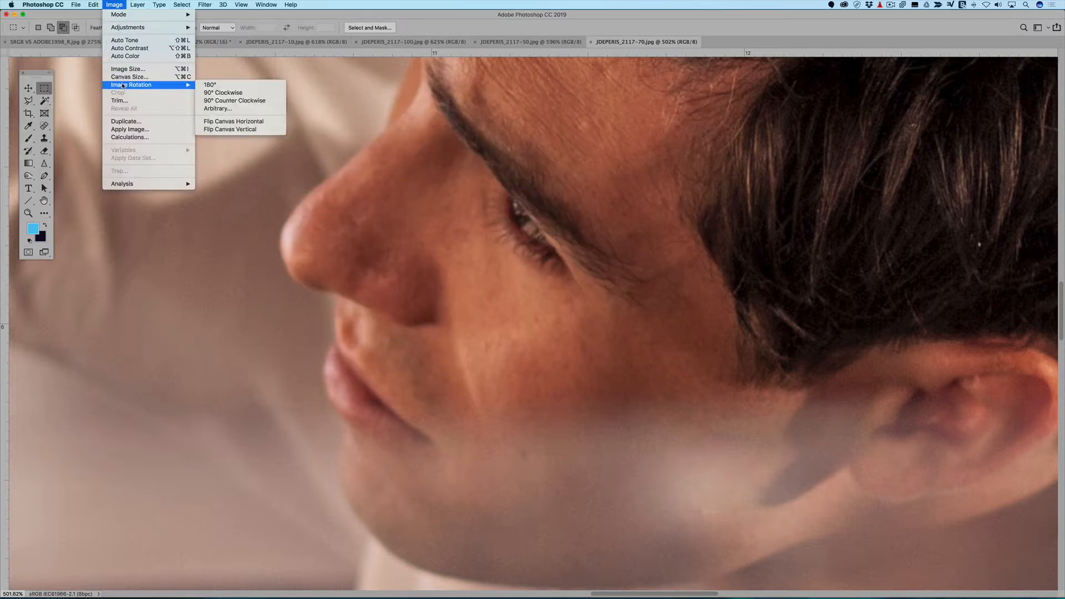
pyautogui.click(128, 68)
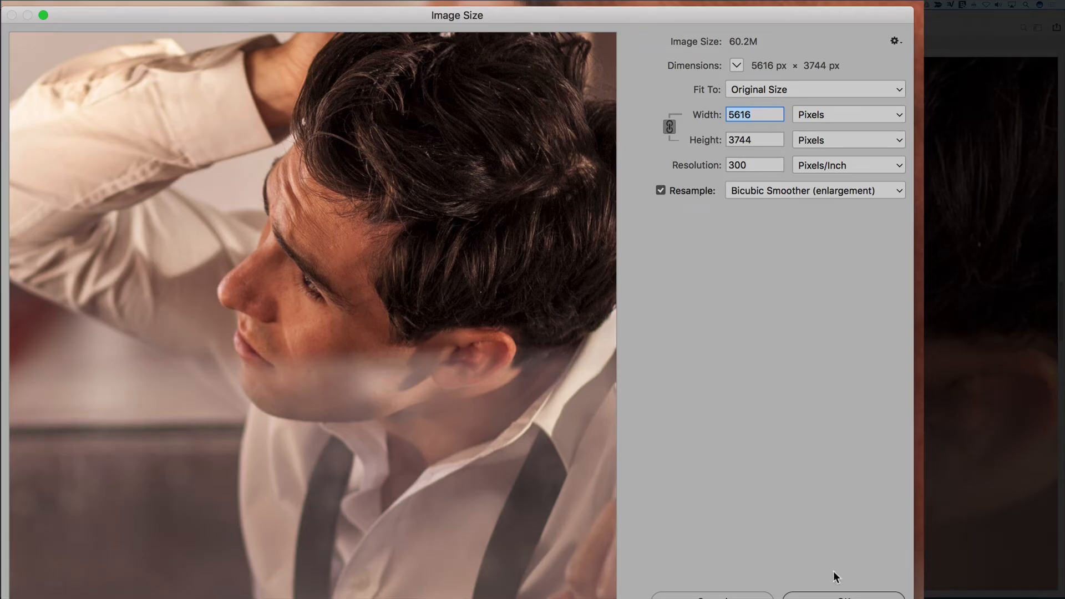
pyautogui.click(840, 595)
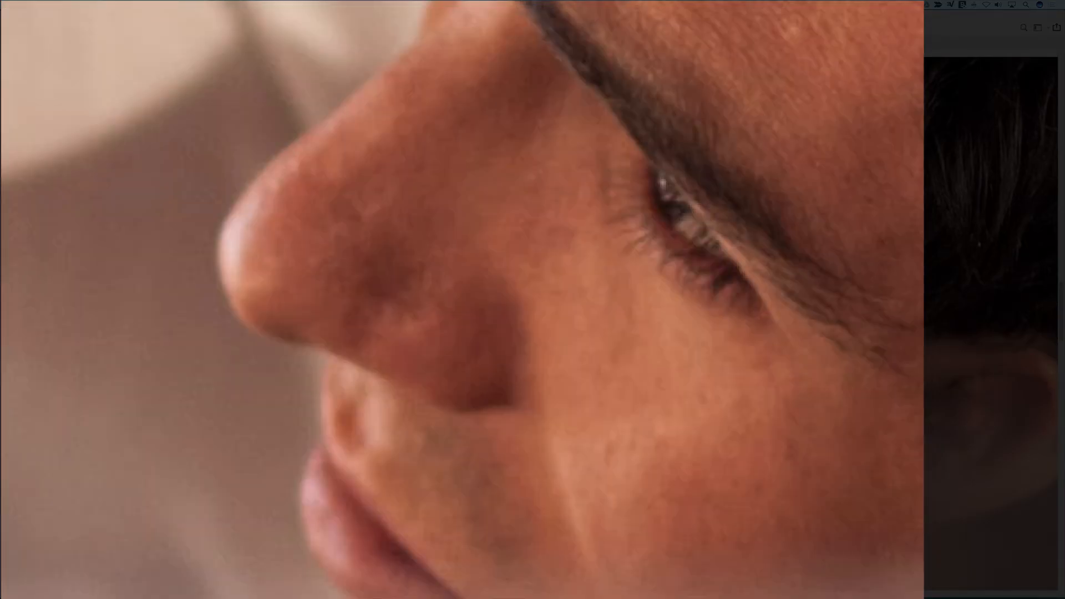
pyautogui.hotkey('ctrl', 'Tab')
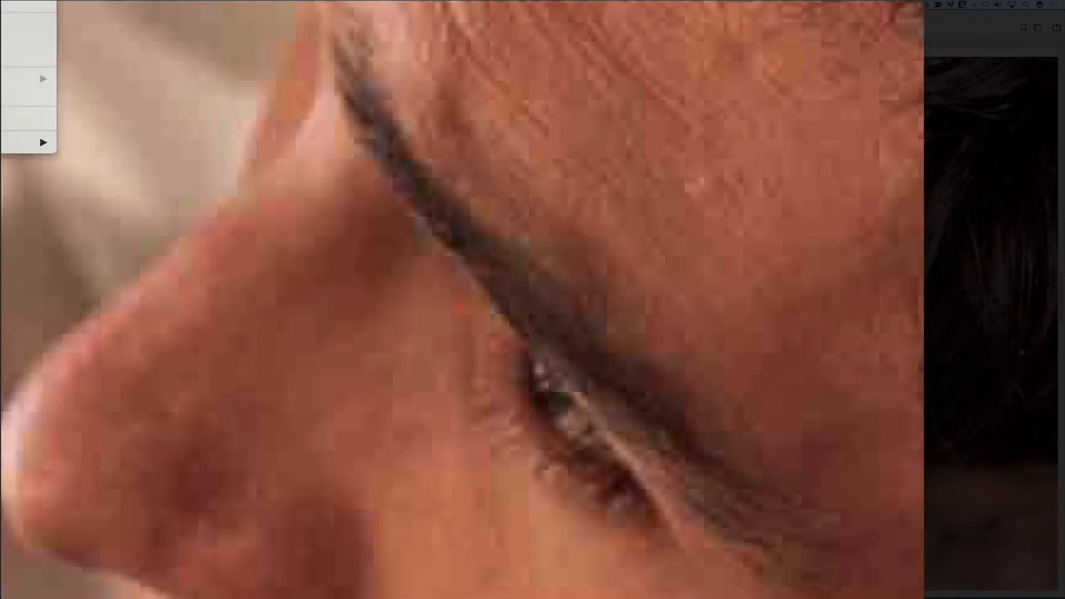
pyautogui.press('alt+super+i')
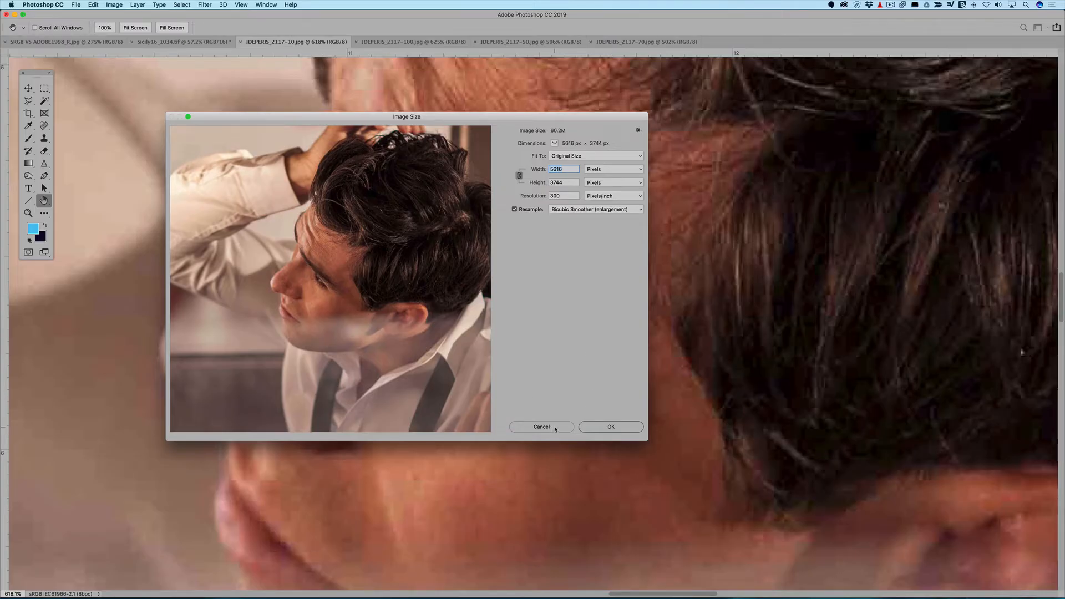
pyautogui.click(554, 427)
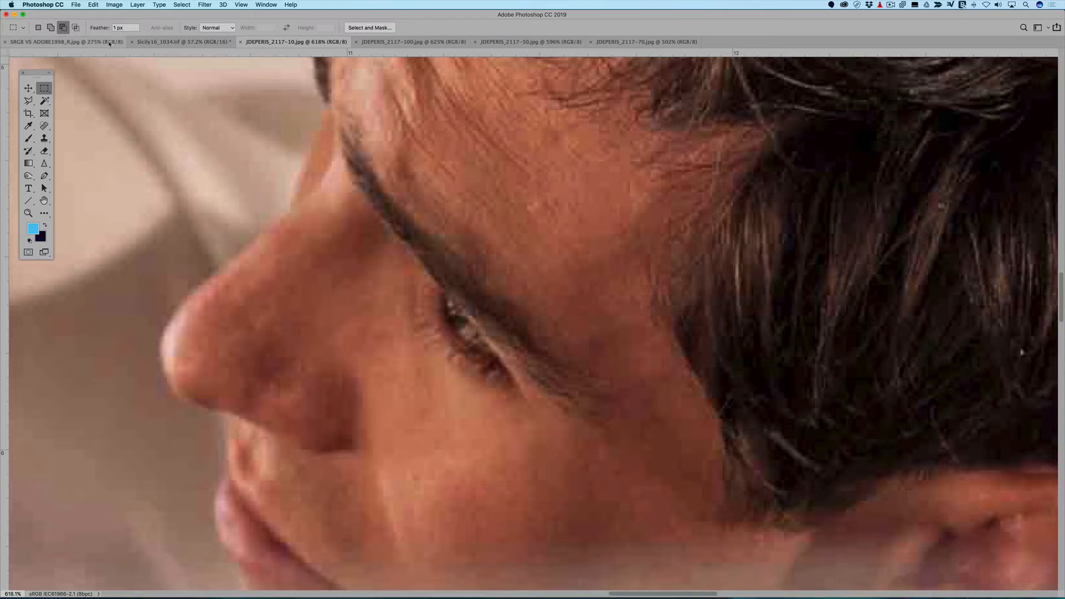
# - Switch to Lightroom Classic and open the export settings for the car photo
pyautogui.click(76, 5)
pyautogui.click(76, 6)
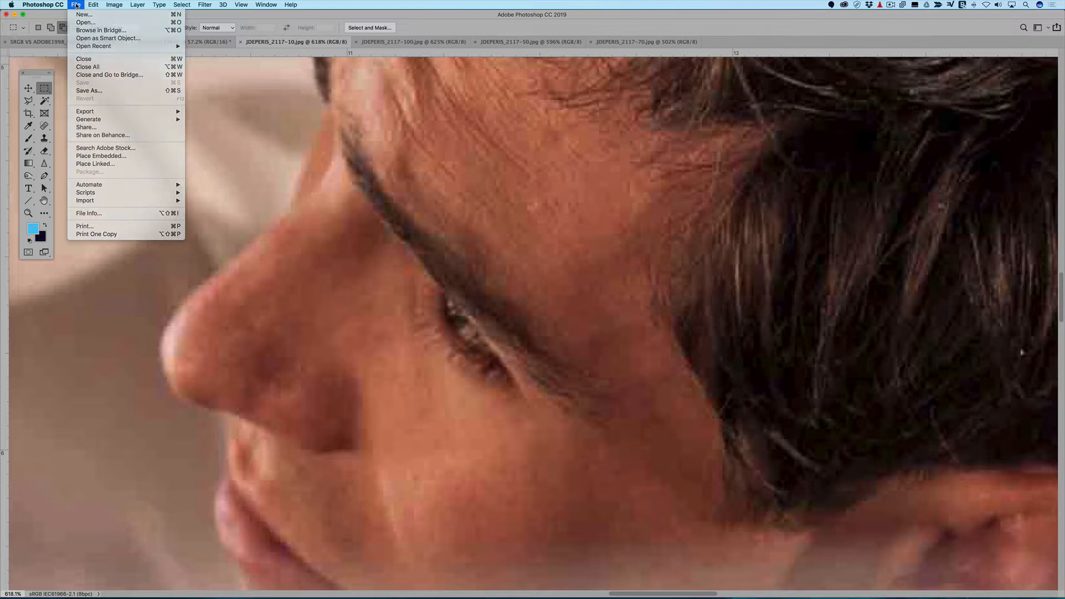
pyautogui.moveTo(792, 593)
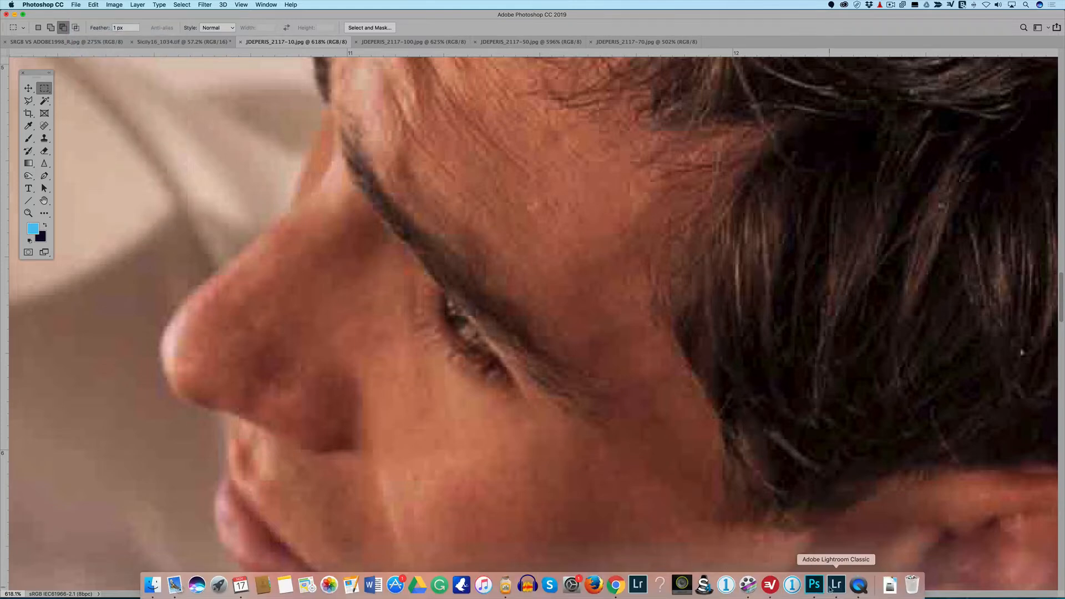
pyautogui.click(837, 584)
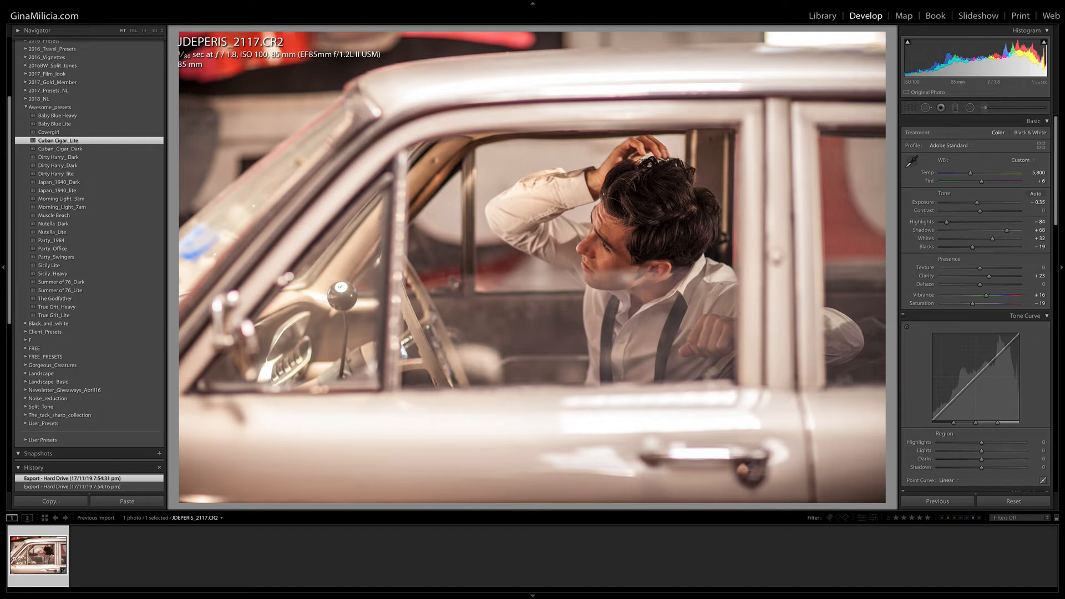
pyautogui.press('super+shift+e')
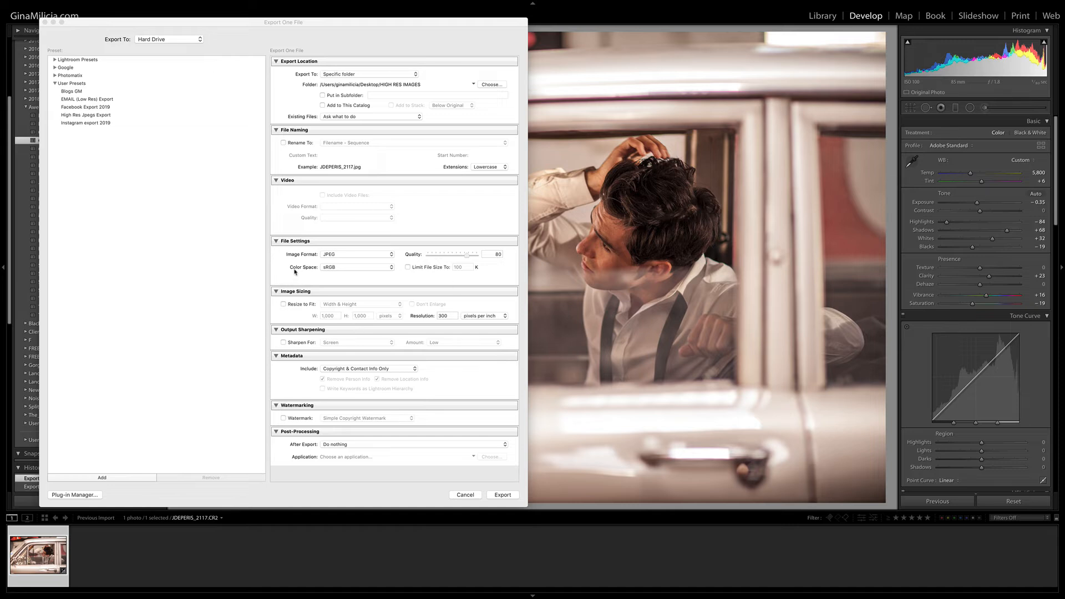
# - Examine the color space options for the JPEG export, including the chooser for other profiles
pyautogui.click(339, 268)
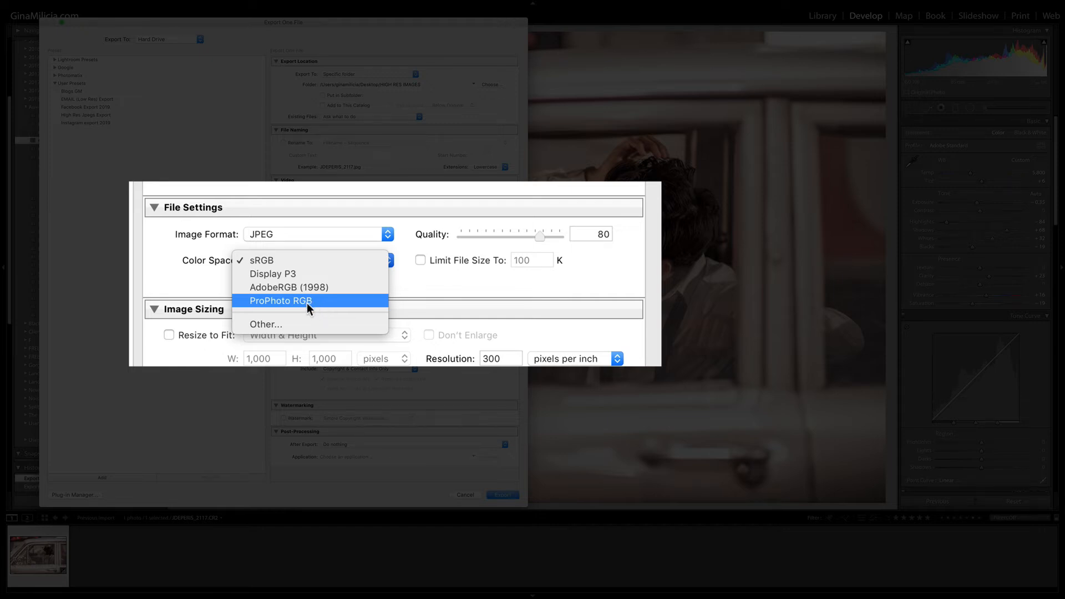
pyautogui.click(285, 324)
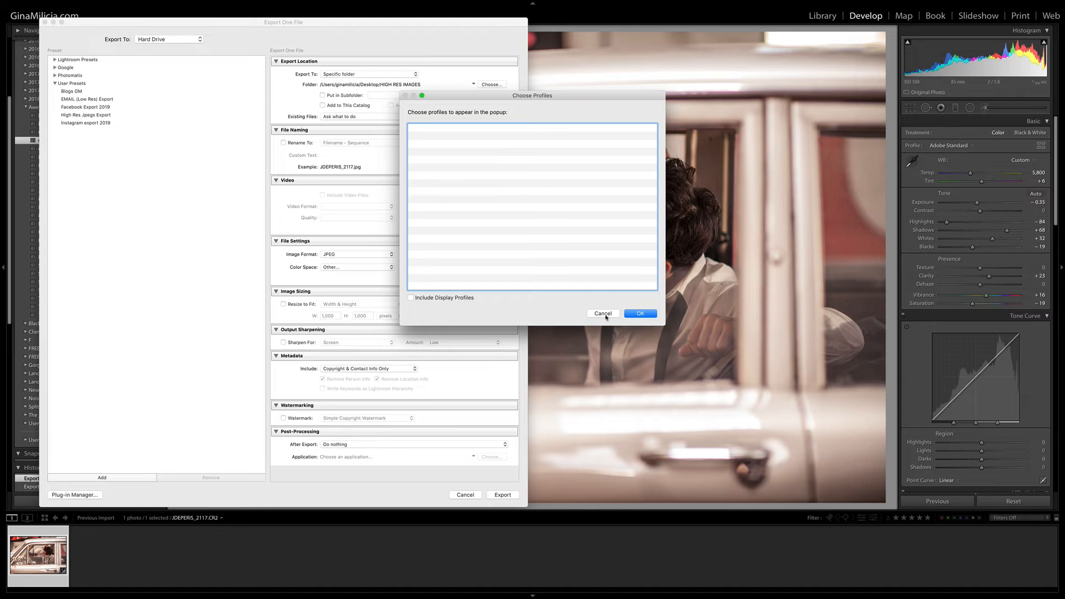
pyautogui.click(603, 313)
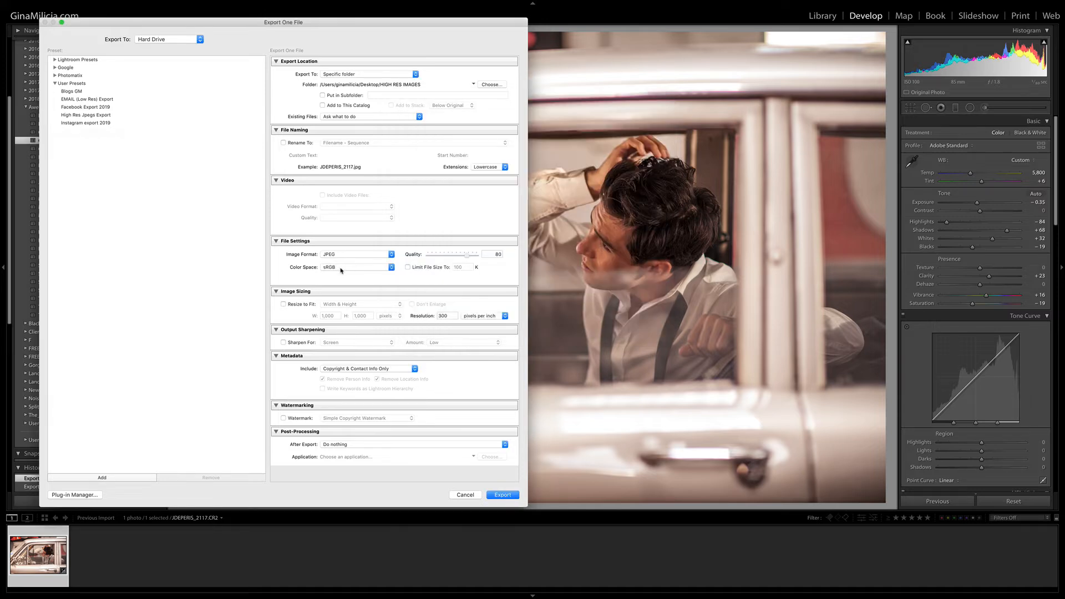
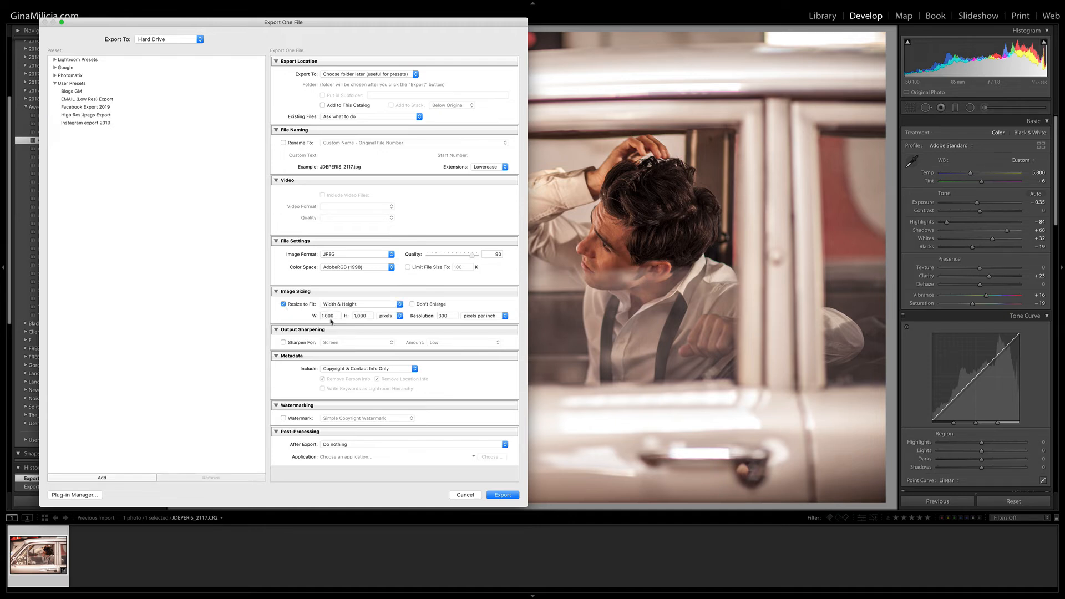
# - Examine the measurement units offered for the resize width and height, keeping pixels
pyautogui.click(385, 317)
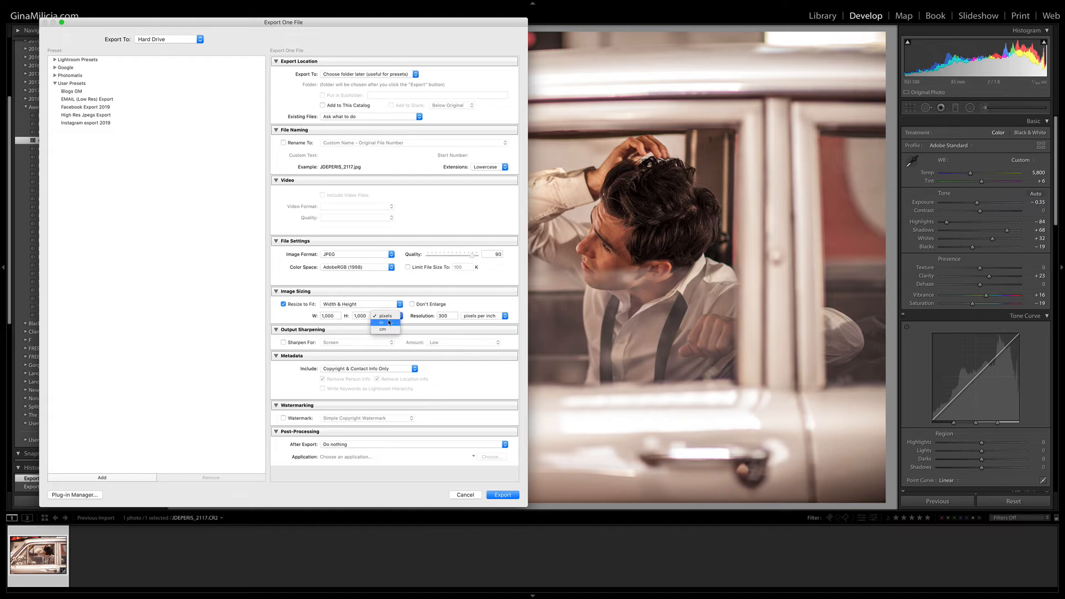
pyautogui.click(389, 322)
pyautogui.click(389, 319)
pyautogui.click(390, 324)
pyautogui.click(390, 316)
pyautogui.click(387, 303)
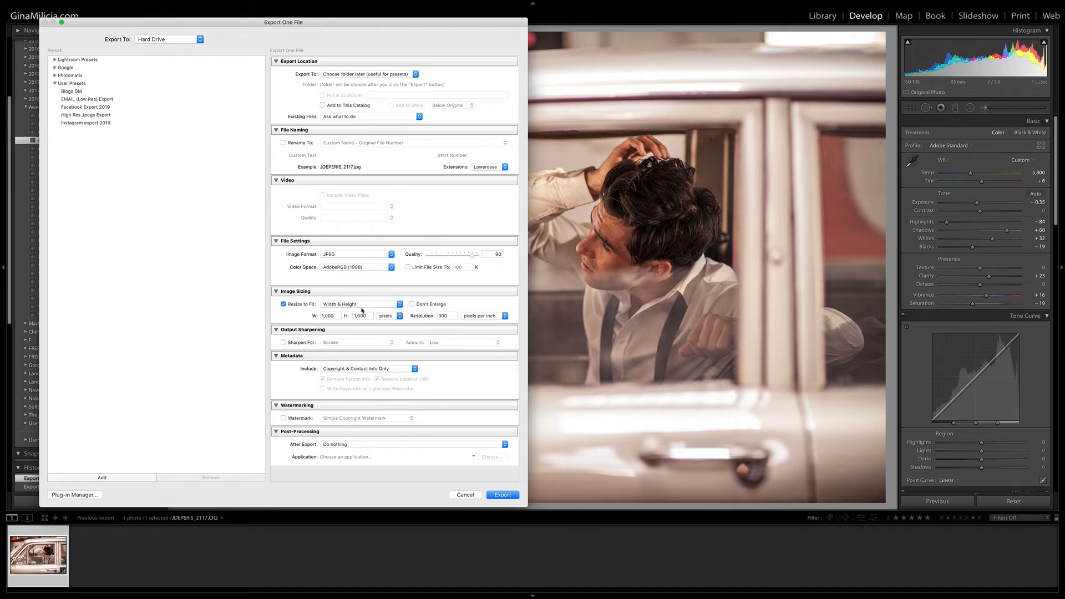
# - Try the Long Edge, Short Edge, Megapixels and Percentage resize modes, and check the unit options for the short edge
pyautogui.click(356, 306)
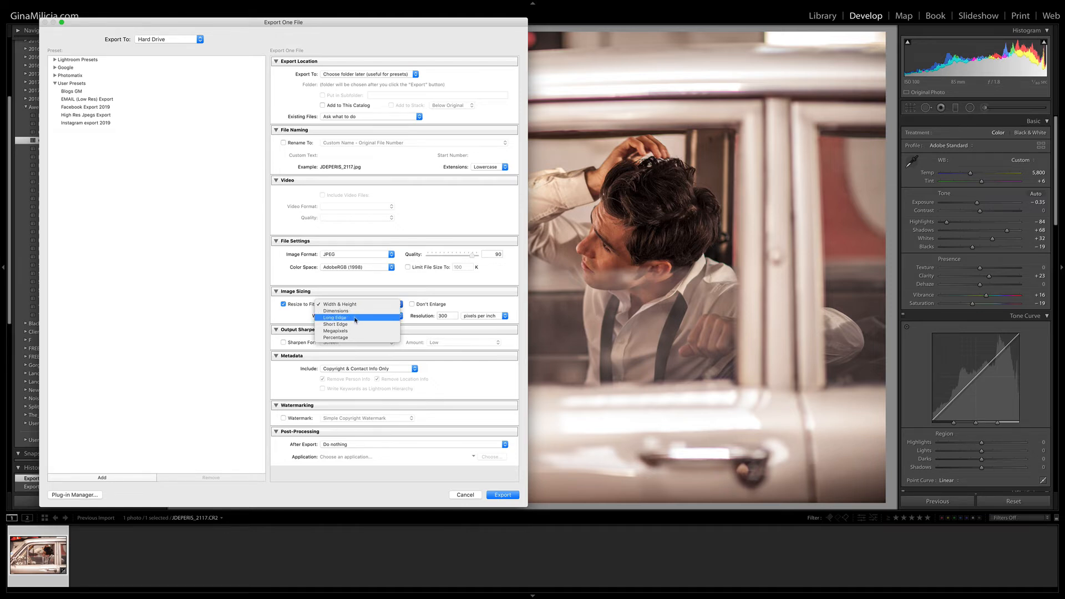
pyautogui.click(354, 318)
pyautogui.click(351, 305)
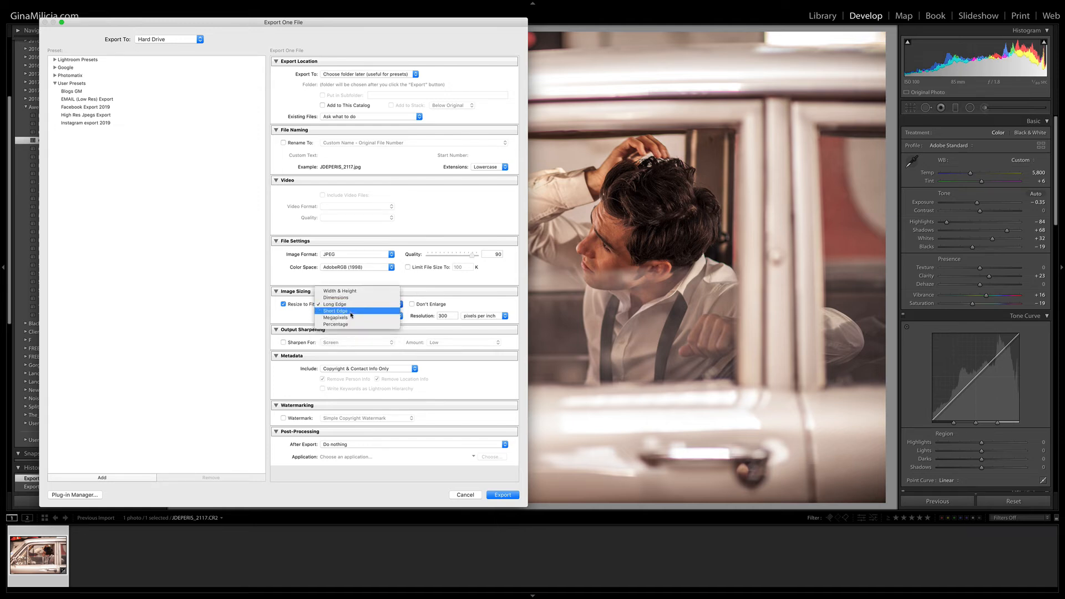
pyautogui.click(351, 312)
pyautogui.click(390, 320)
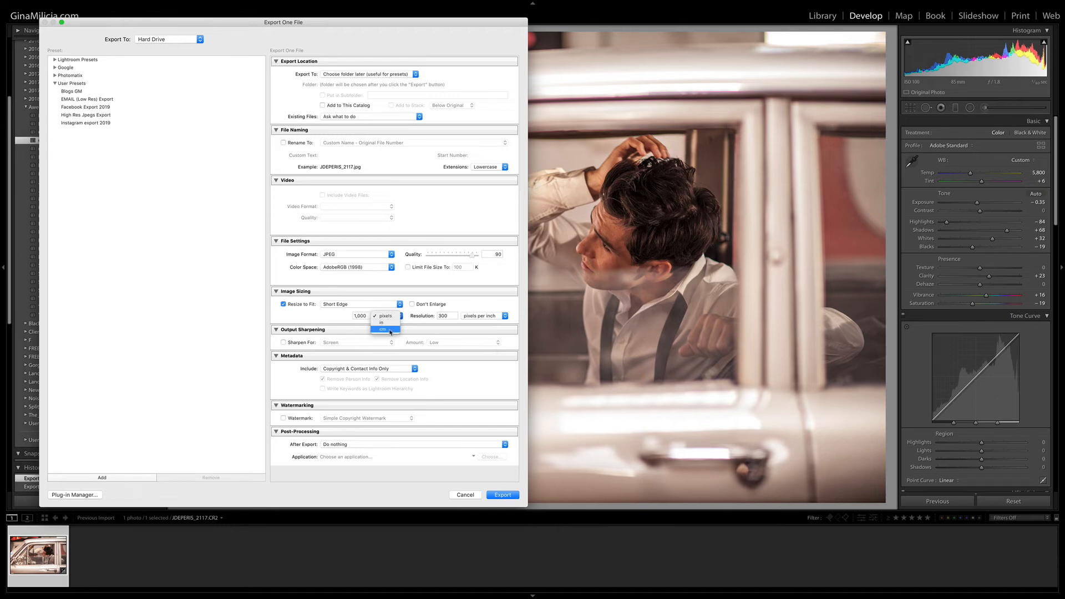
pyautogui.click(390, 320)
pyautogui.click(366, 304)
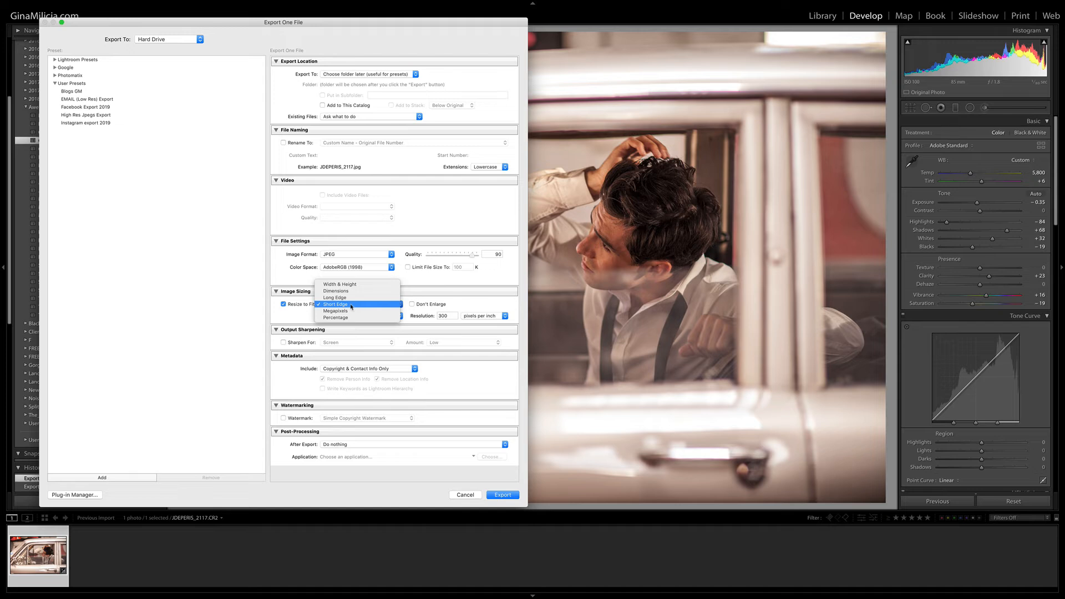
pyautogui.click(350, 312)
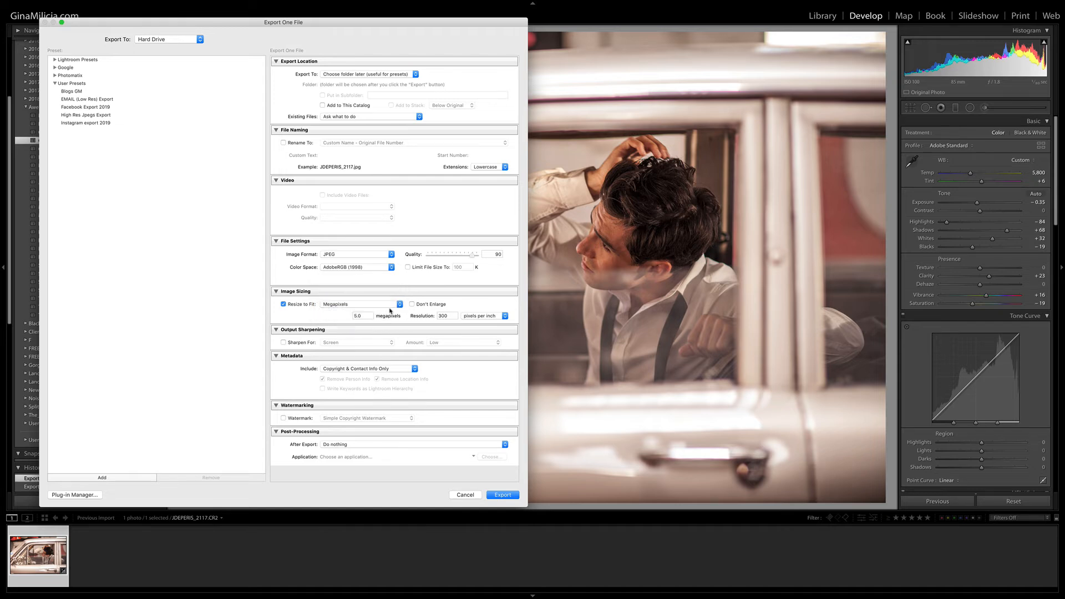
pyautogui.click(357, 307)
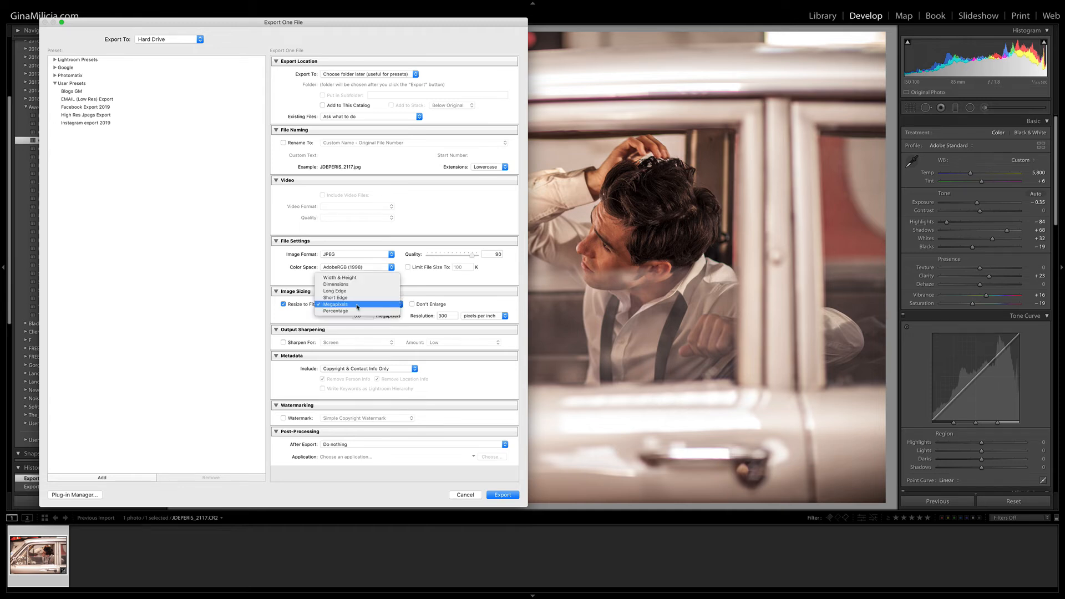
pyautogui.click(357, 312)
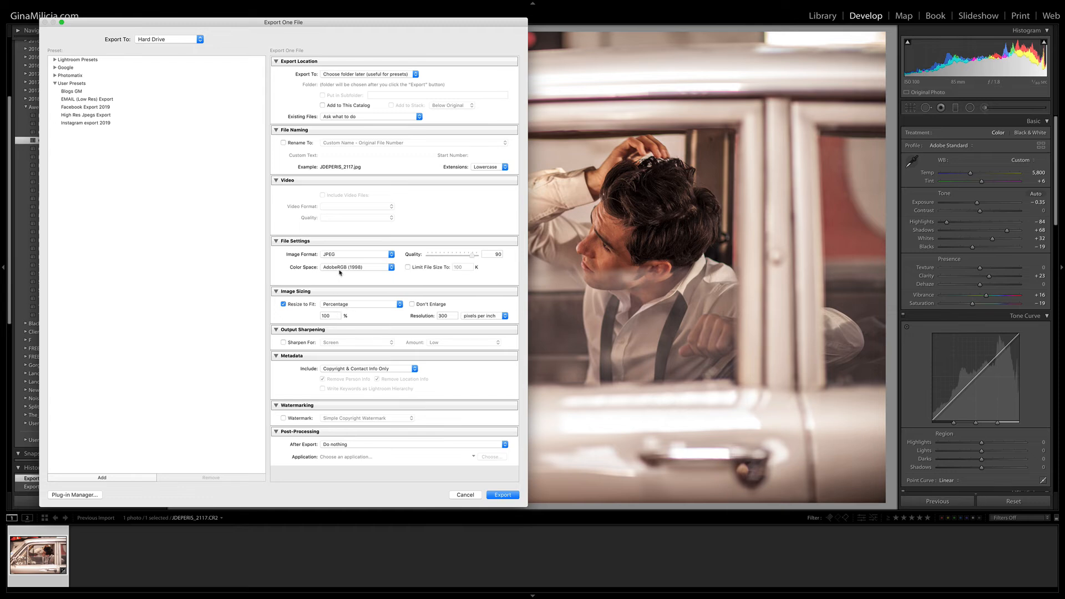
# - Turn off Resize to Fit in the image sizing settings
pyautogui.click(357, 306)
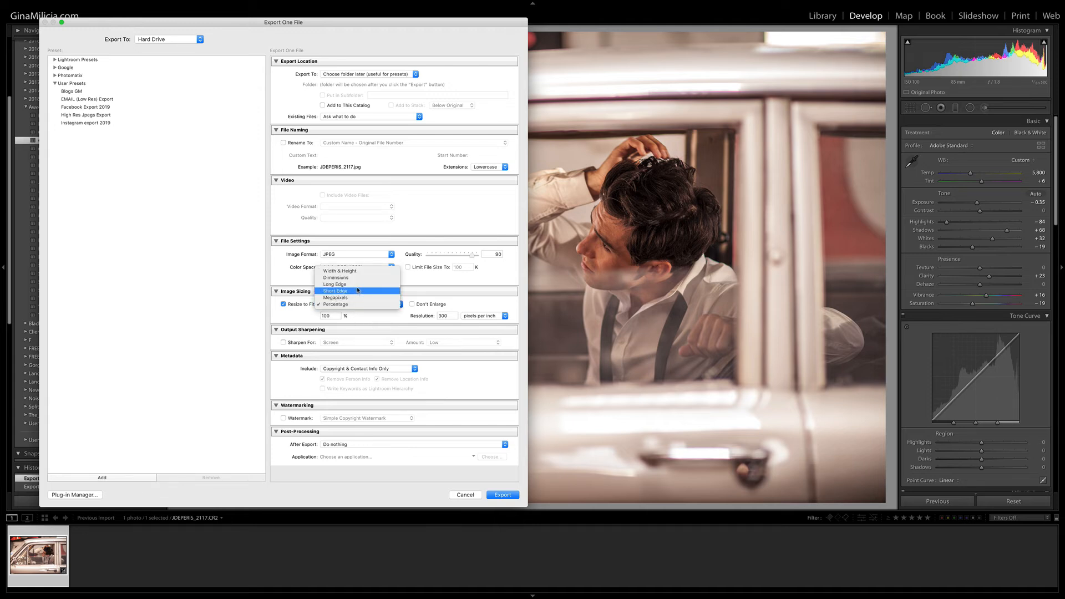
pyautogui.click(337, 304)
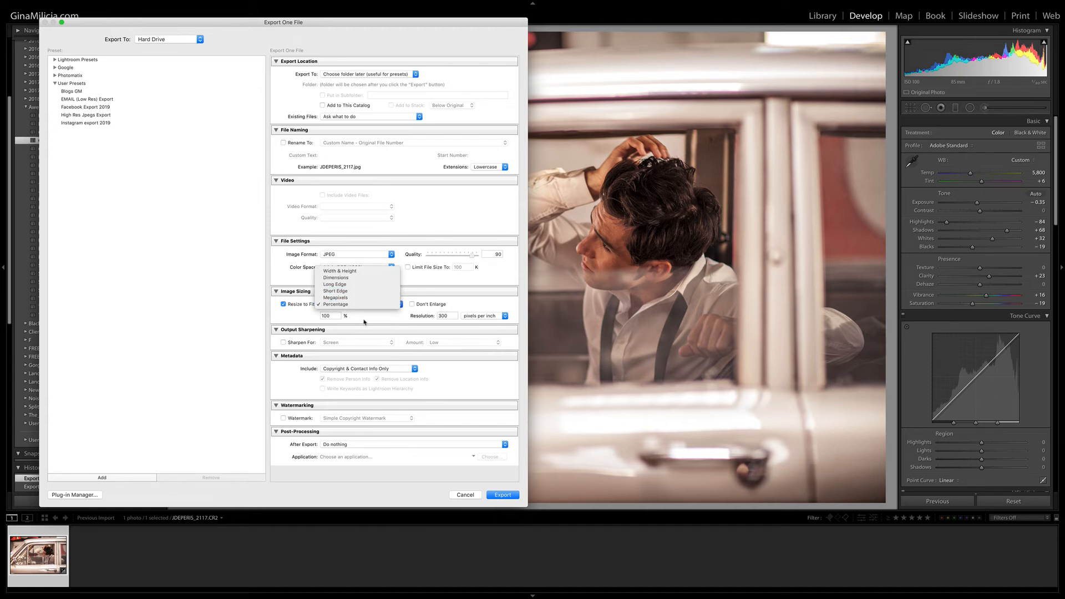
pyautogui.click(284, 304)
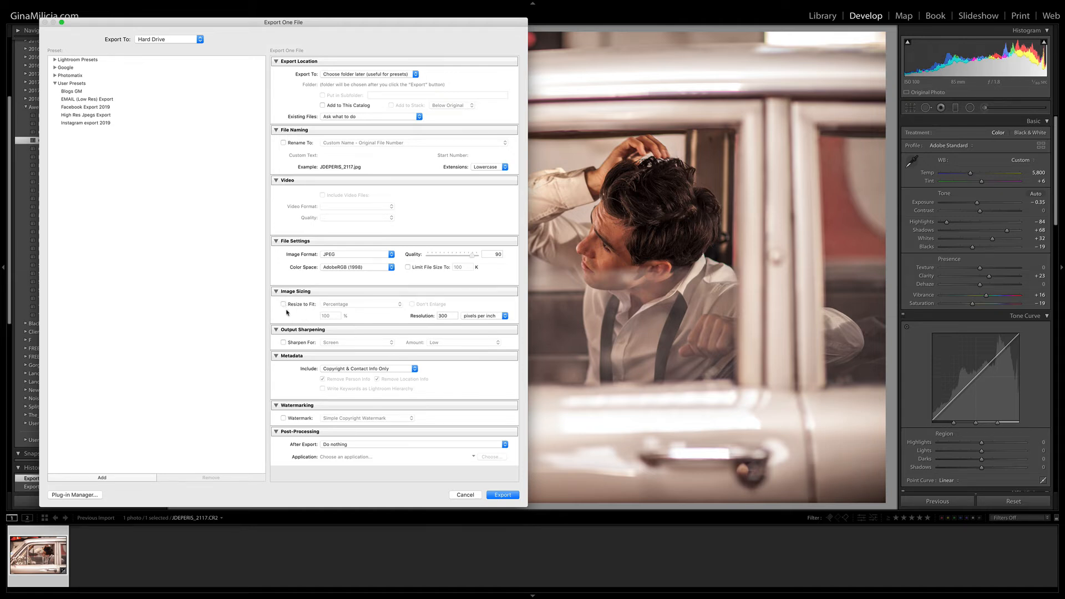
# - Compare the export settings of the email, Facebook, High Res Jpegs and Instagram user presets, and leave the export settings without exporting
pyautogui.click(80, 100)
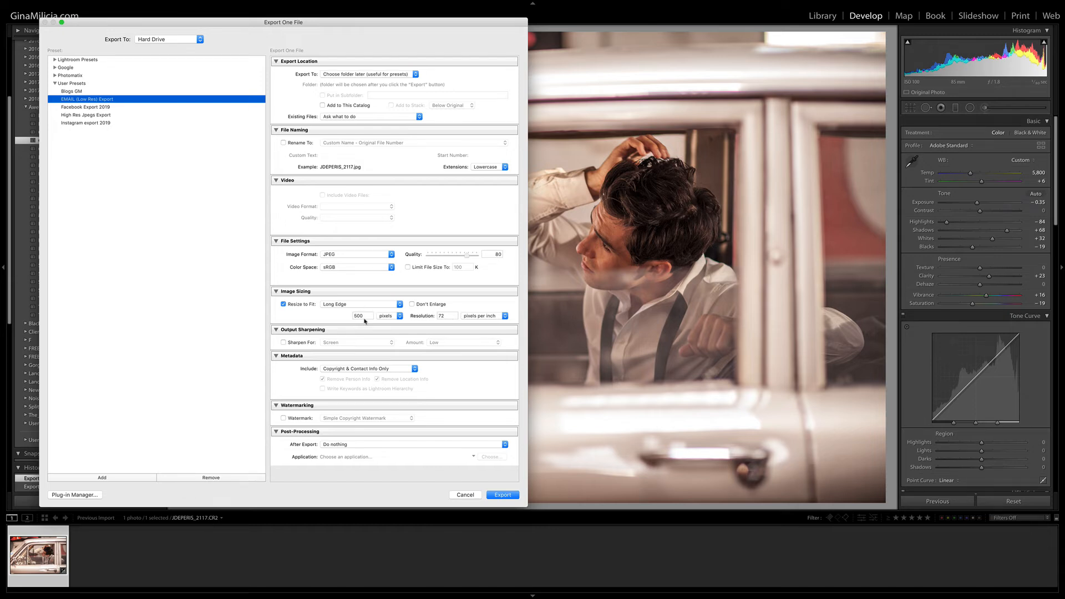
pyautogui.click(72, 108)
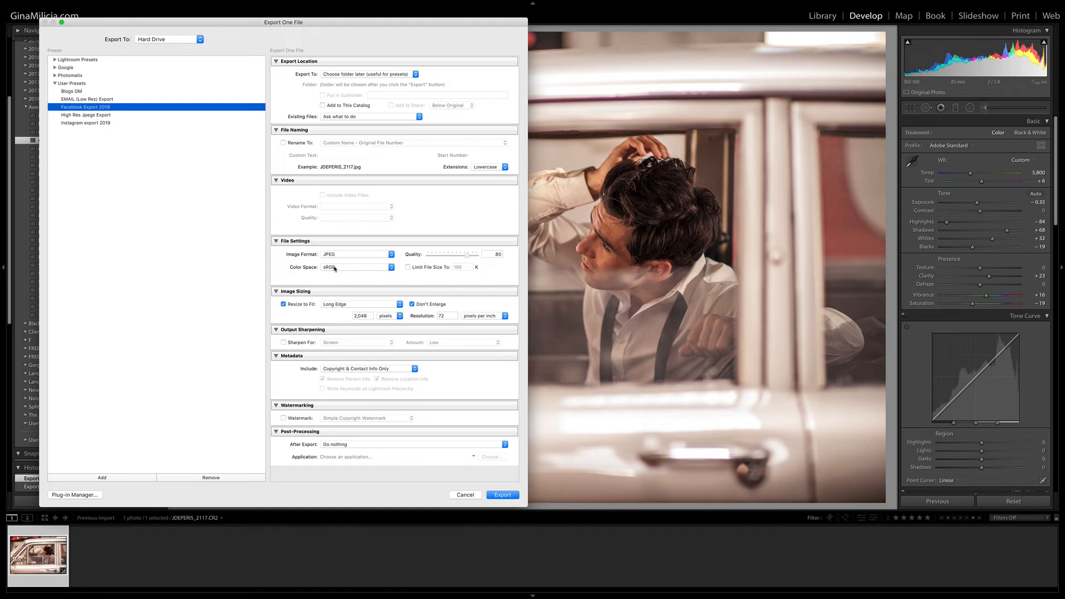
pyautogui.click(94, 123)
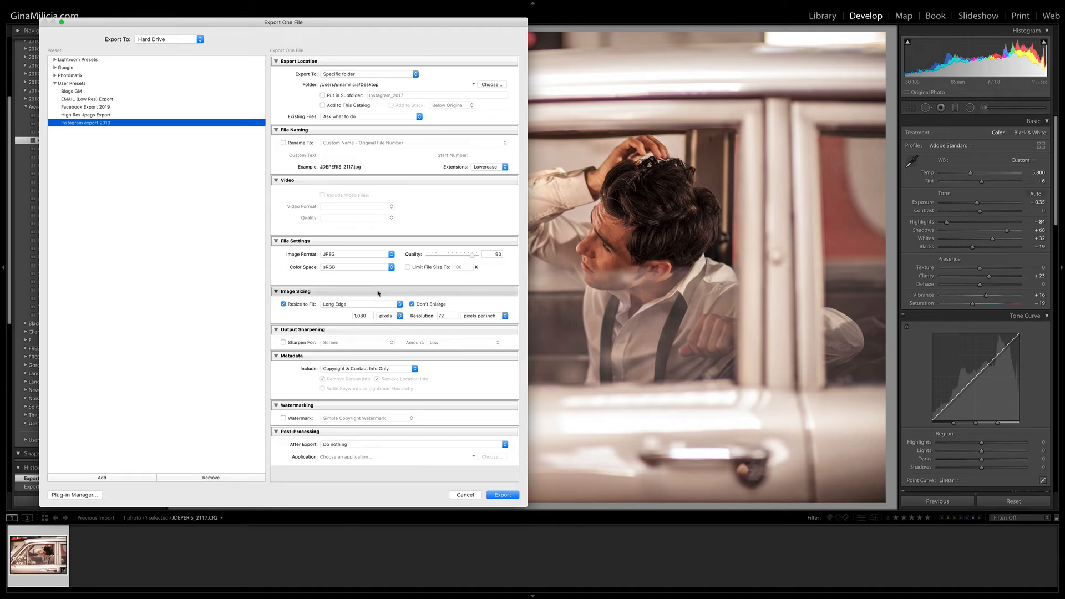
pyautogui.click(81, 101)
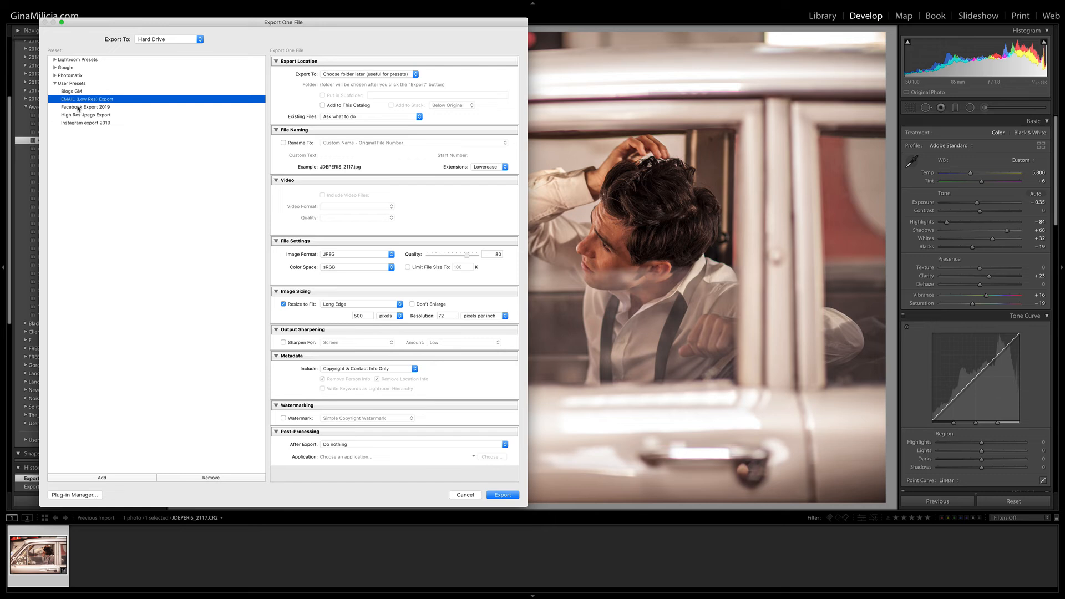
pyautogui.click(79, 107)
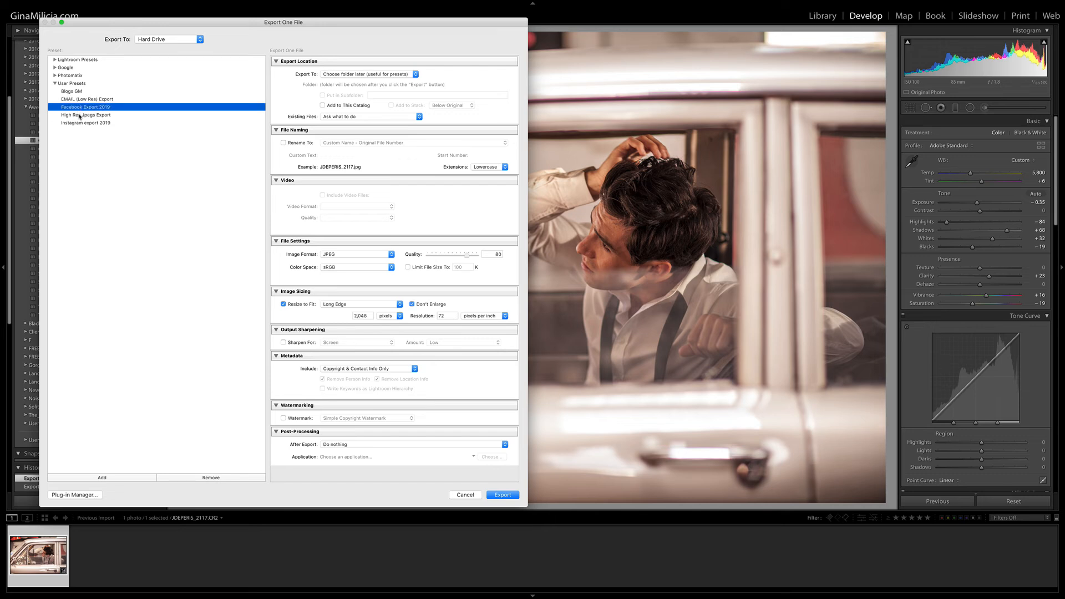
pyautogui.click(79, 116)
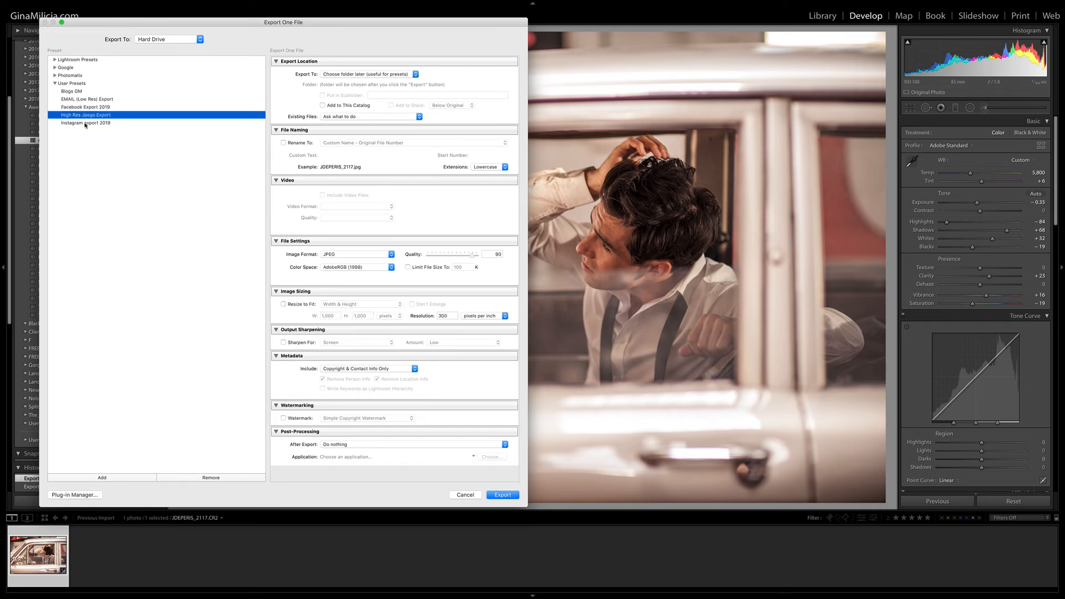
pyautogui.click(85, 123)
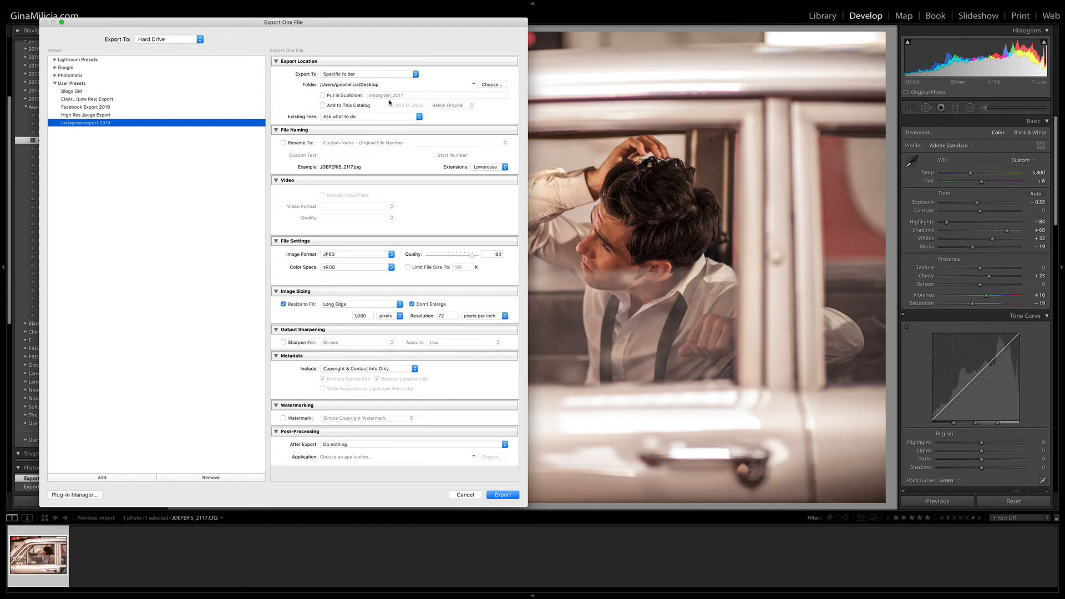
pyautogui.click(465, 495)
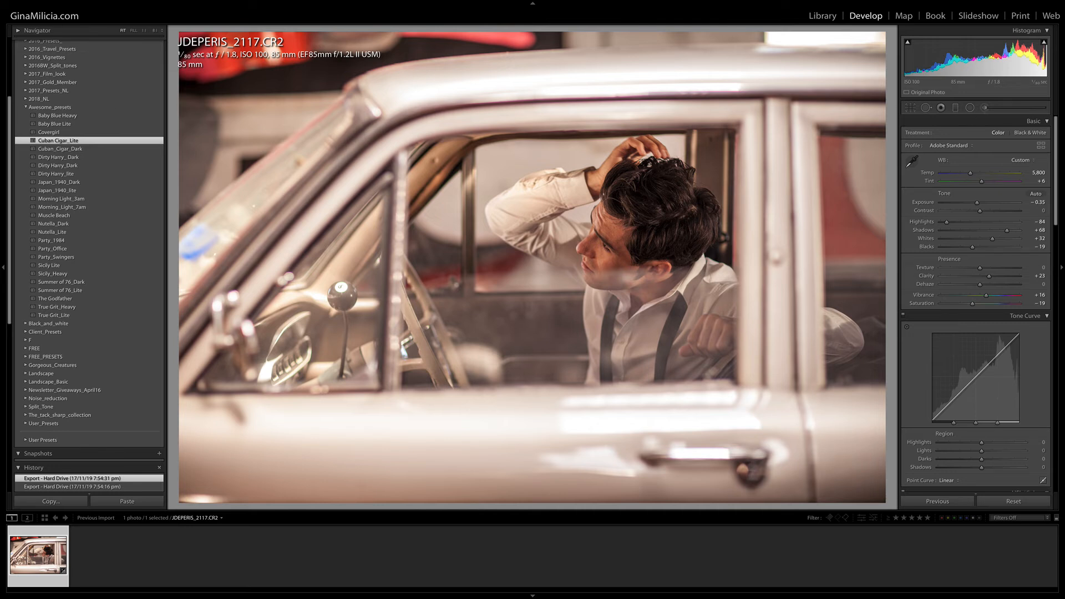
# - Switch to Finder and unpack LR_EXPORT PRESETS.zip in the 2019 LR Export presets folder
pyautogui.moveTo(2, 3)
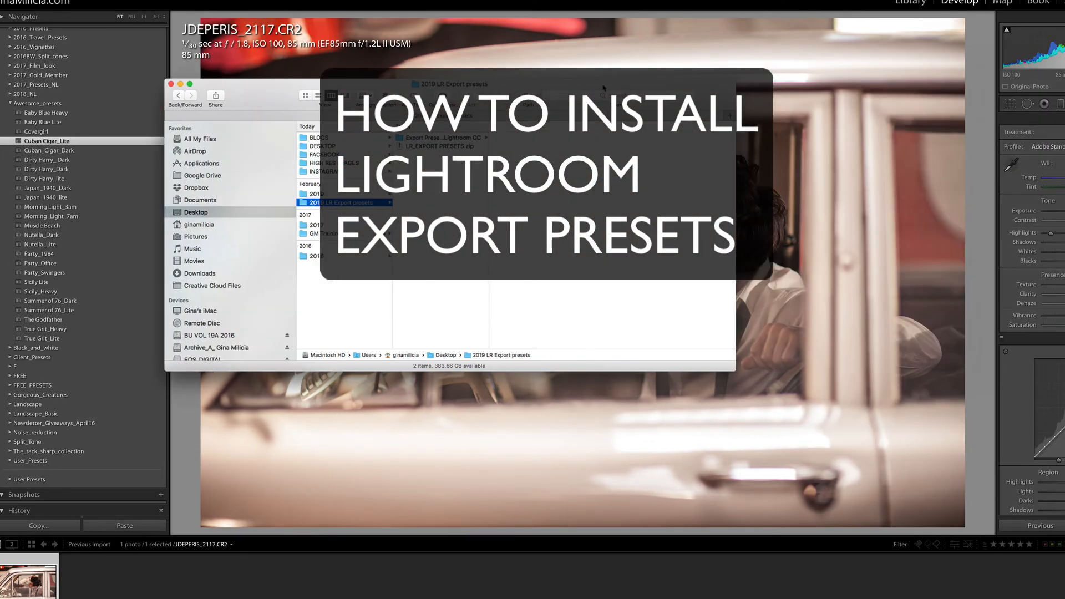
pyautogui.doubleClick(422, 147)
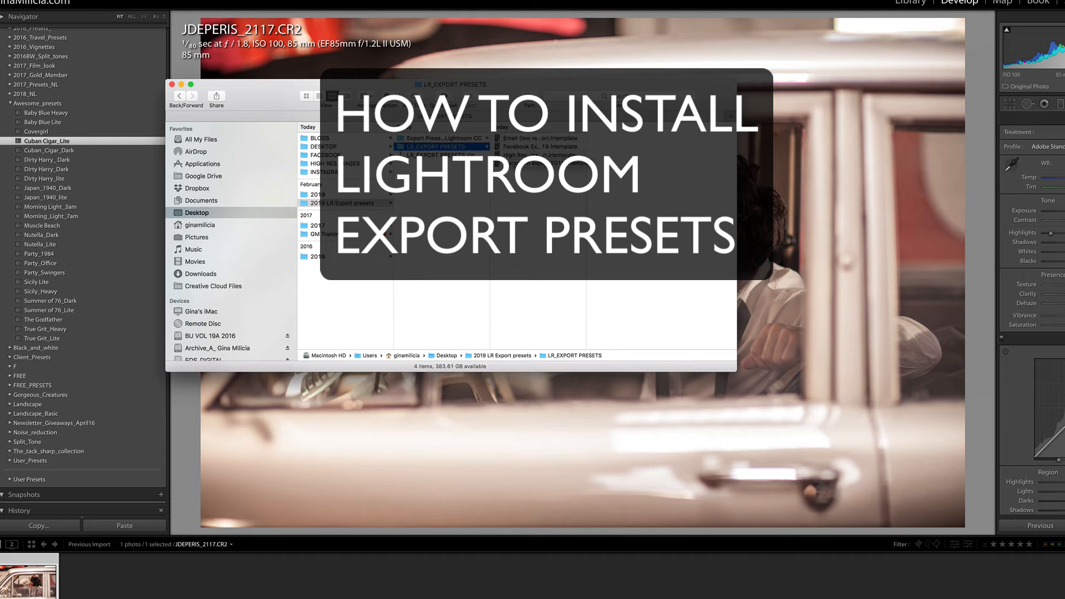
# - Return to Lightroom Classic and reveal the folder holding all other Lightroom presets from the preset preferences
pyautogui.click(524, 413)
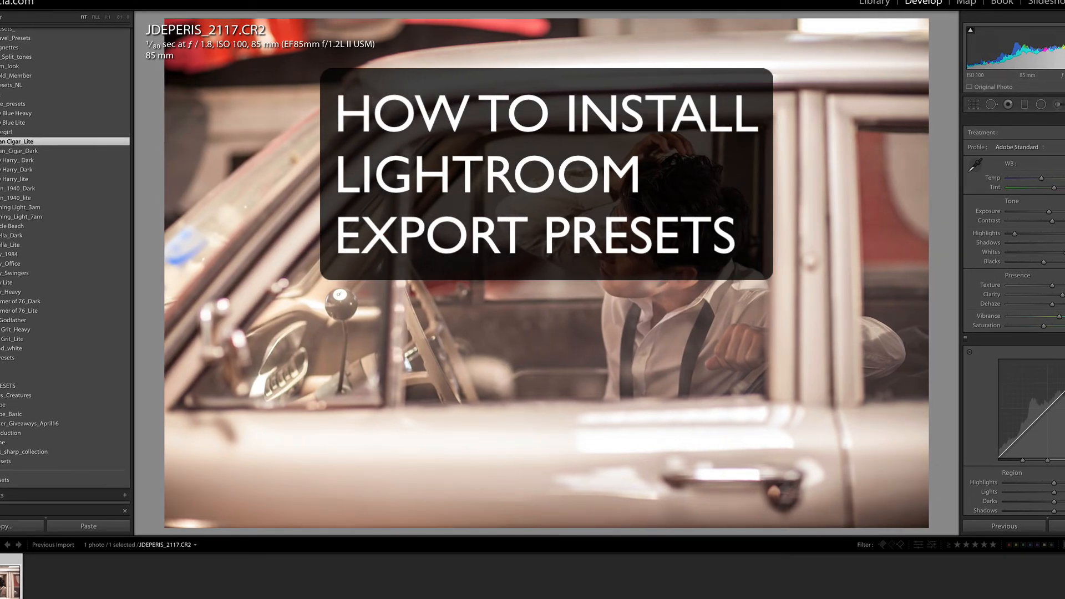
pyautogui.click(48, 4)
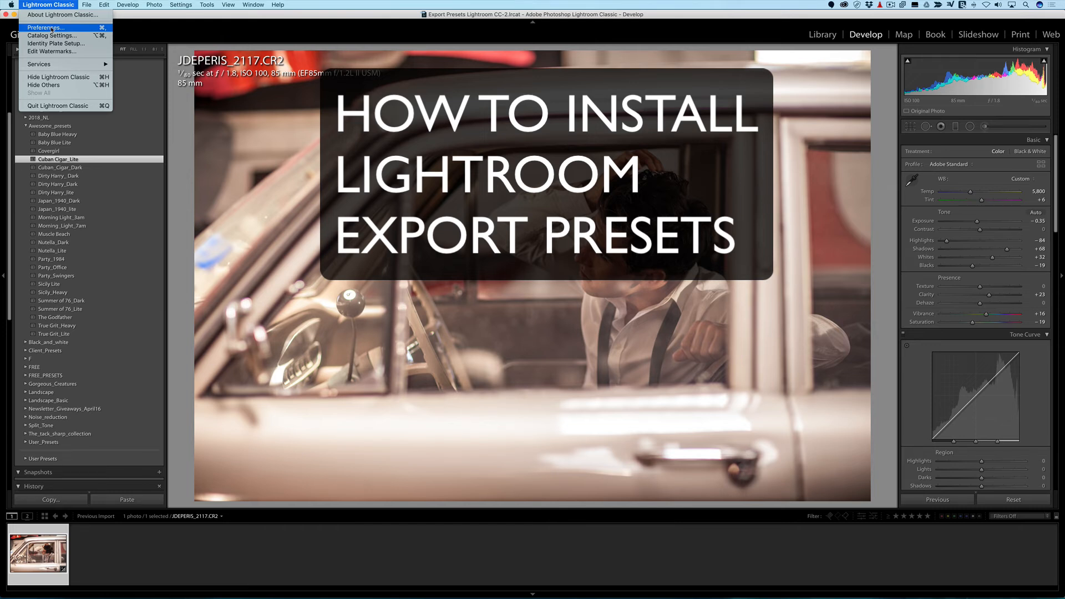
pyautogui.click(45, 28)
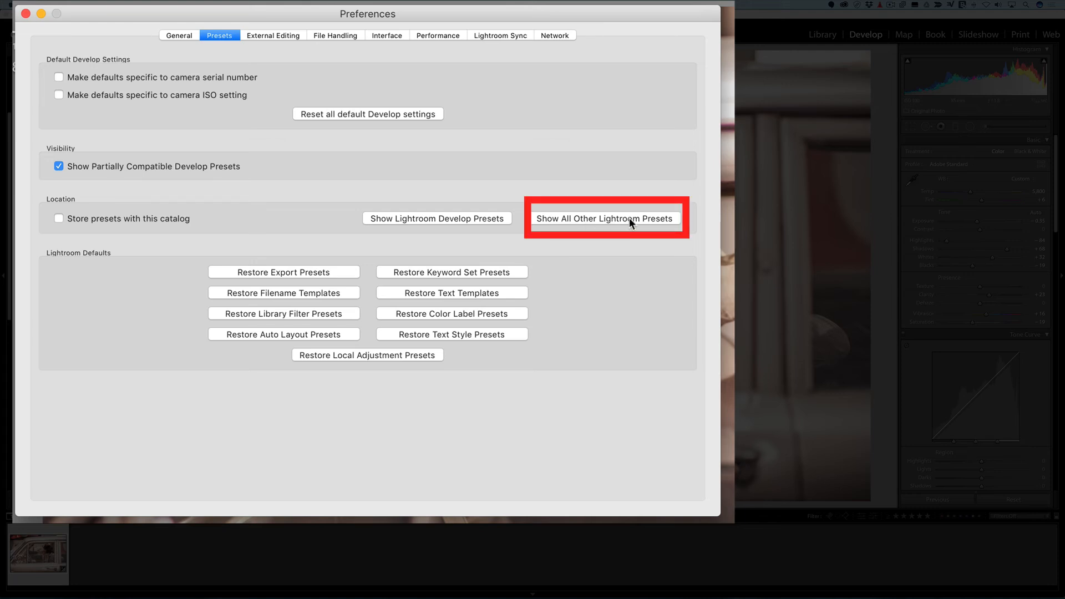
pyautogui.click(644, 218)
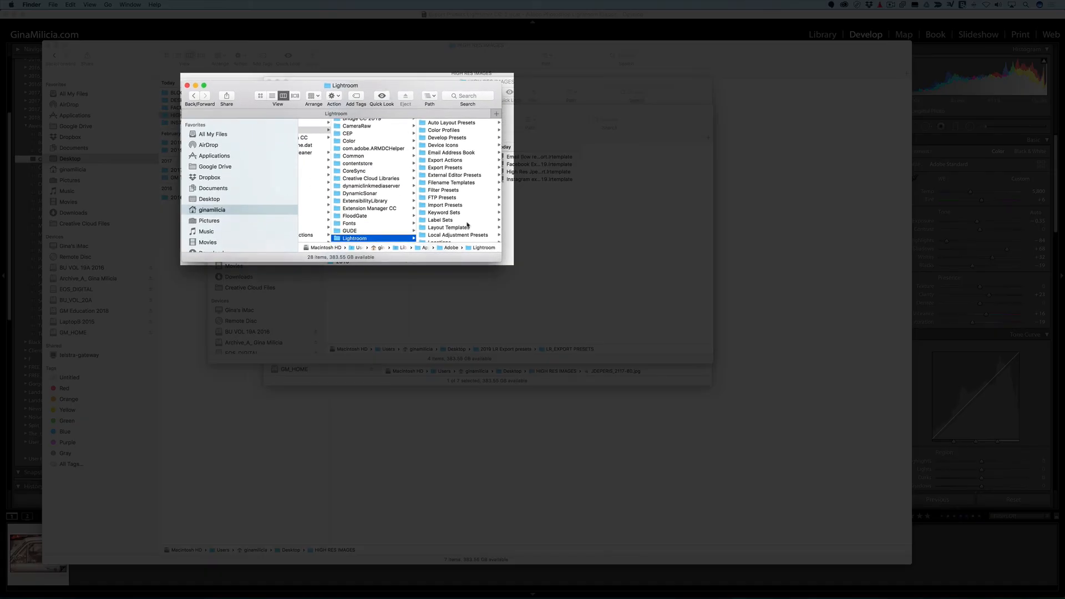
# - Enlarge the Finder window and open the User Presets folder inside Export Presets
pyautogui.moveTo(500, 260); pyautogui.dragTo(812, 596)
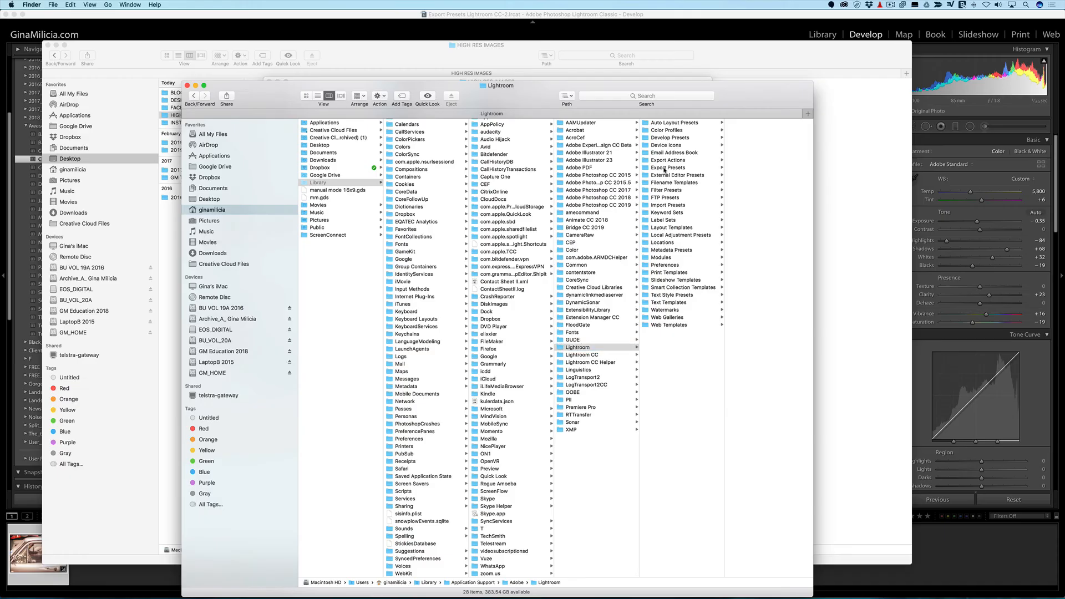
pyautogui.click(668, 168)
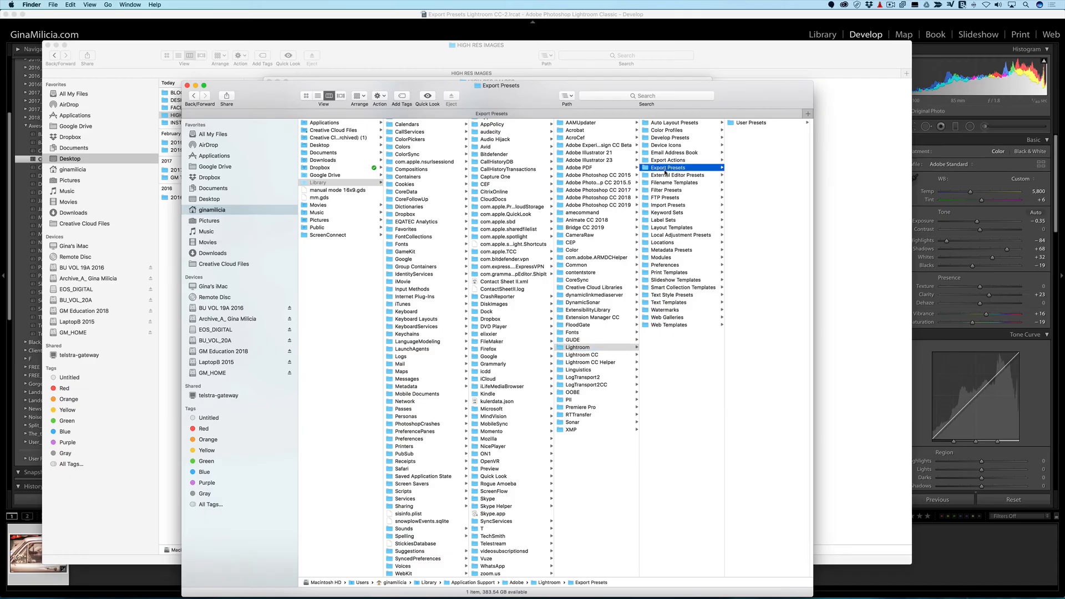
pyautogui.click(743, 122)
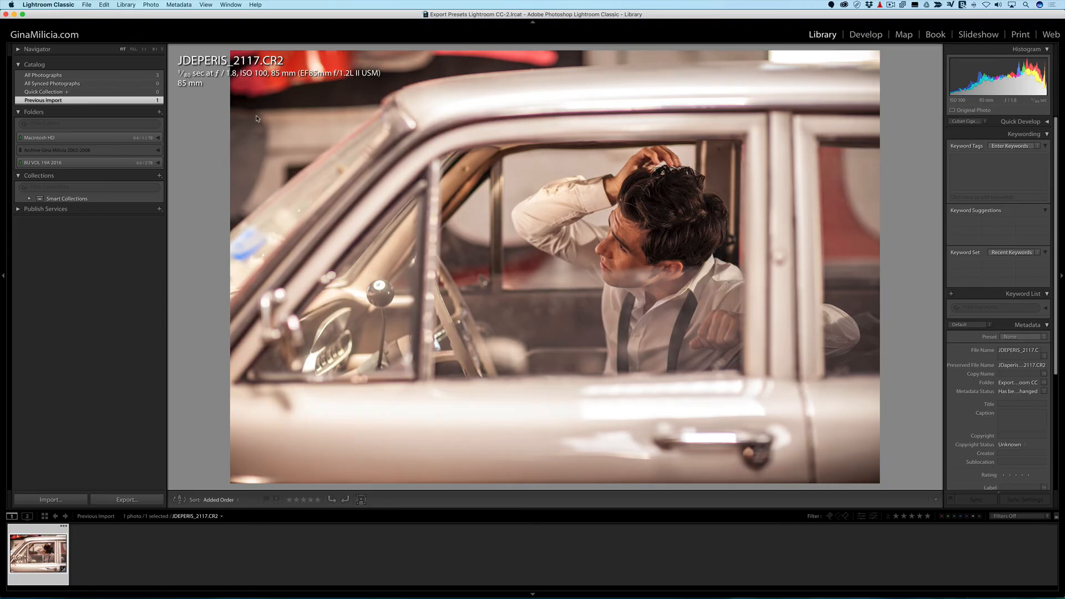
# - Reopen the export settings for the car photo in Lightroom Classic and examine the output sharpening options, leaving sharpening off
pyautogui.click(87, 5)
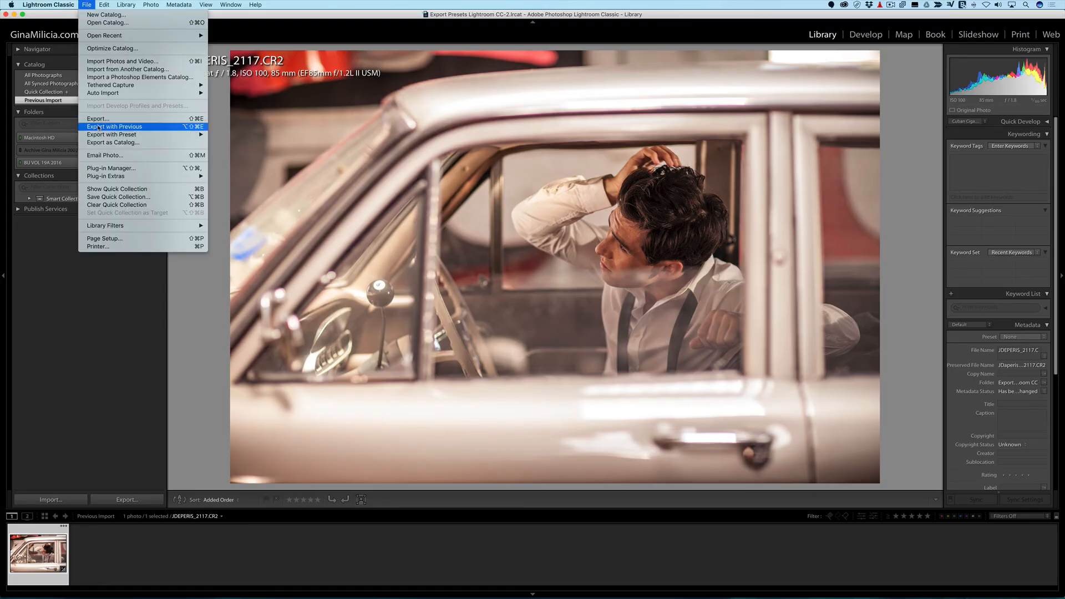
pyautogui.click(97, 119)
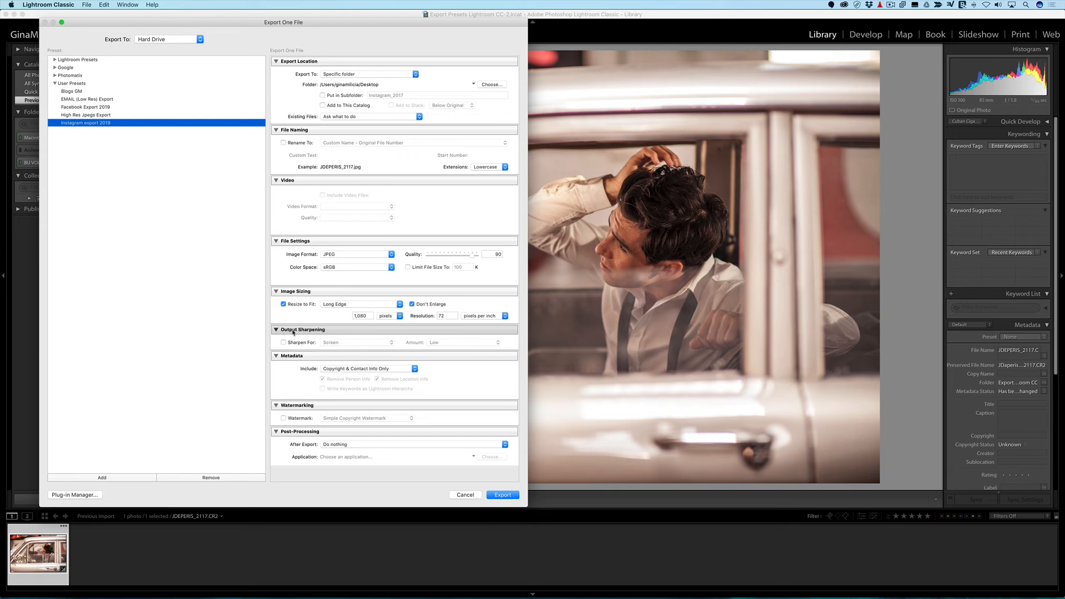
pyautogui.click(284, 344)
pyautogui.click(342, 344)
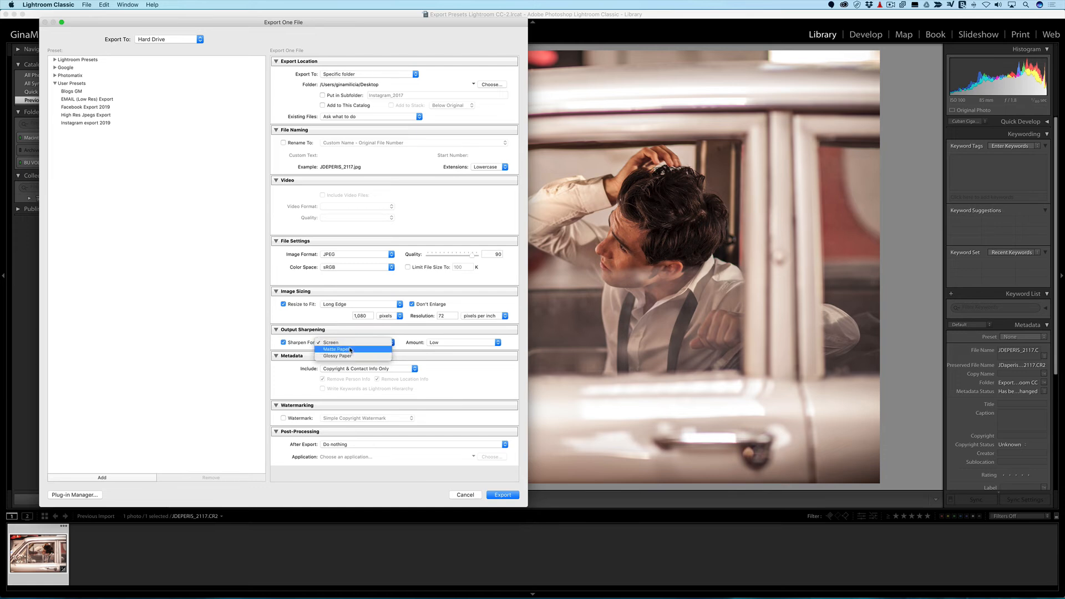
pyautogui.click(284, 343)
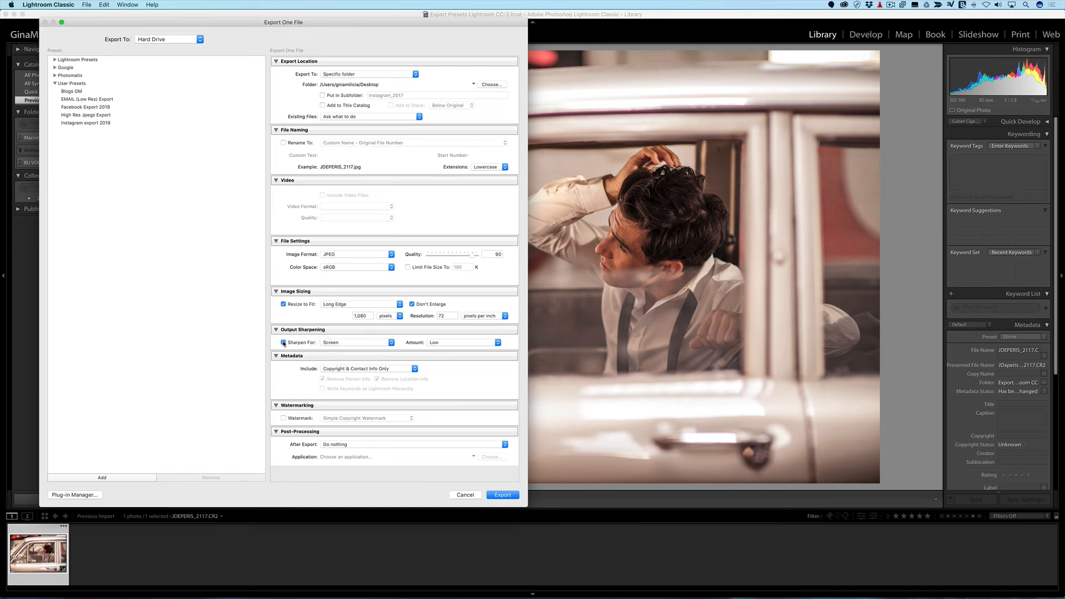
pyautogui.click(283, 343)
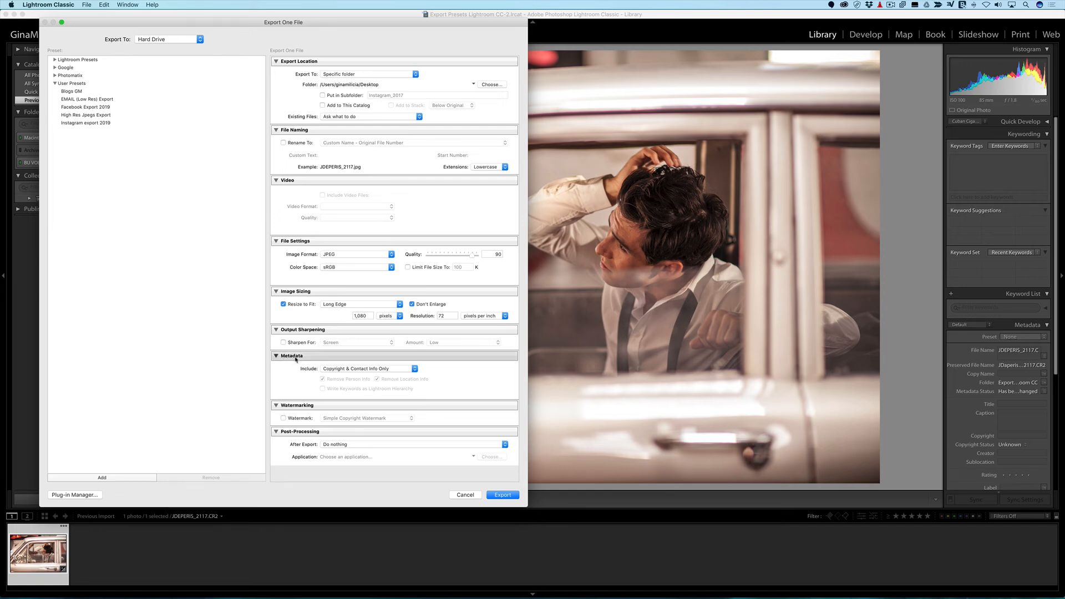
# - Examine the metadata inclusion options for the export, keeping Copyright & Contact Info Only, and close the export settings without exporting
pyautogui.click(395, 369)
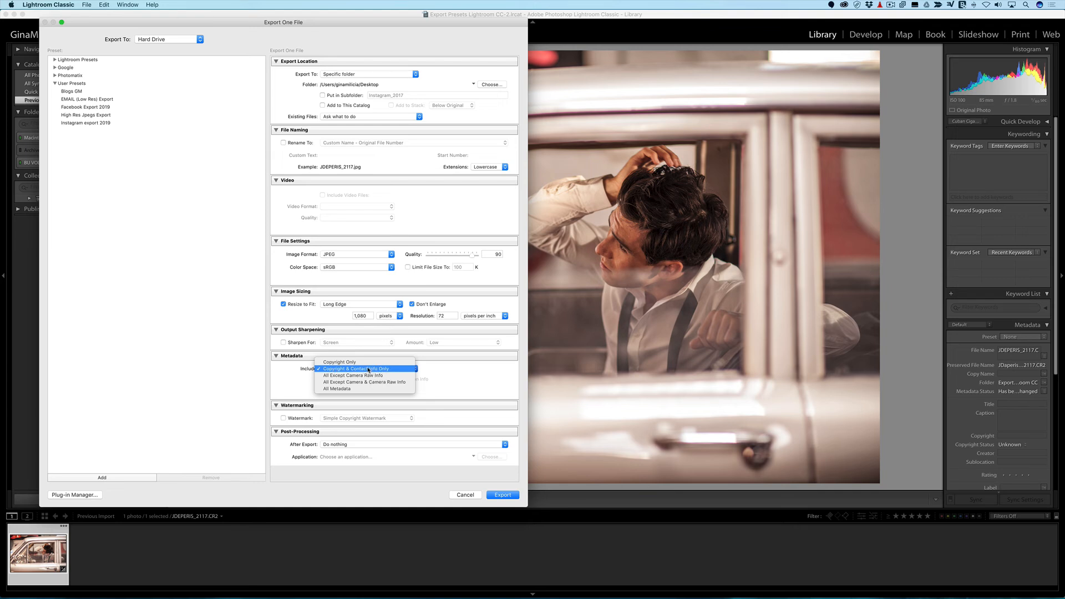
pyautogui.click(465, 495)
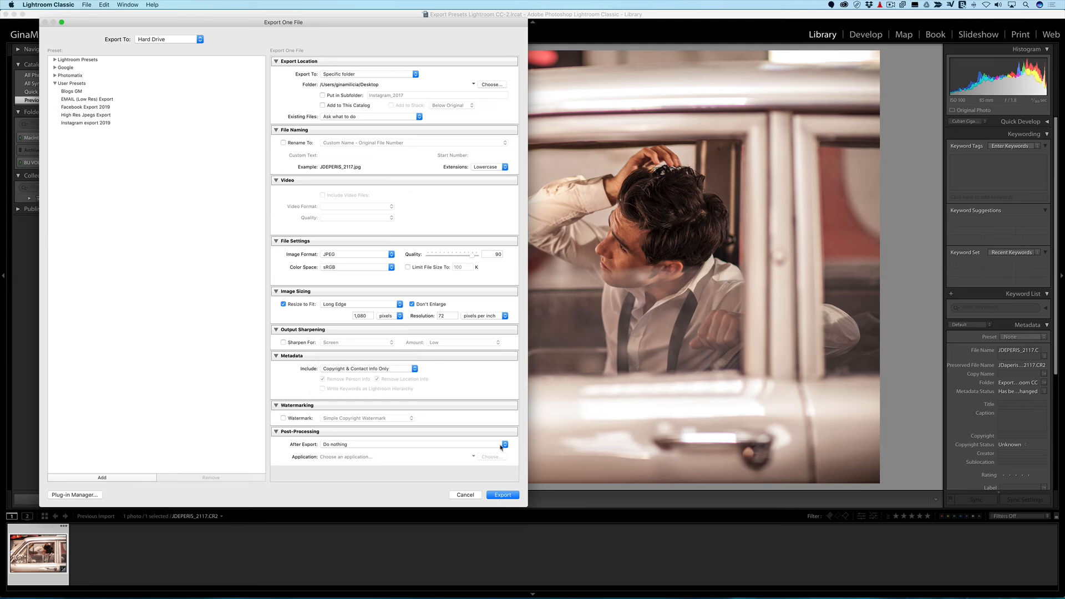
pyautogui.click(466, 495)
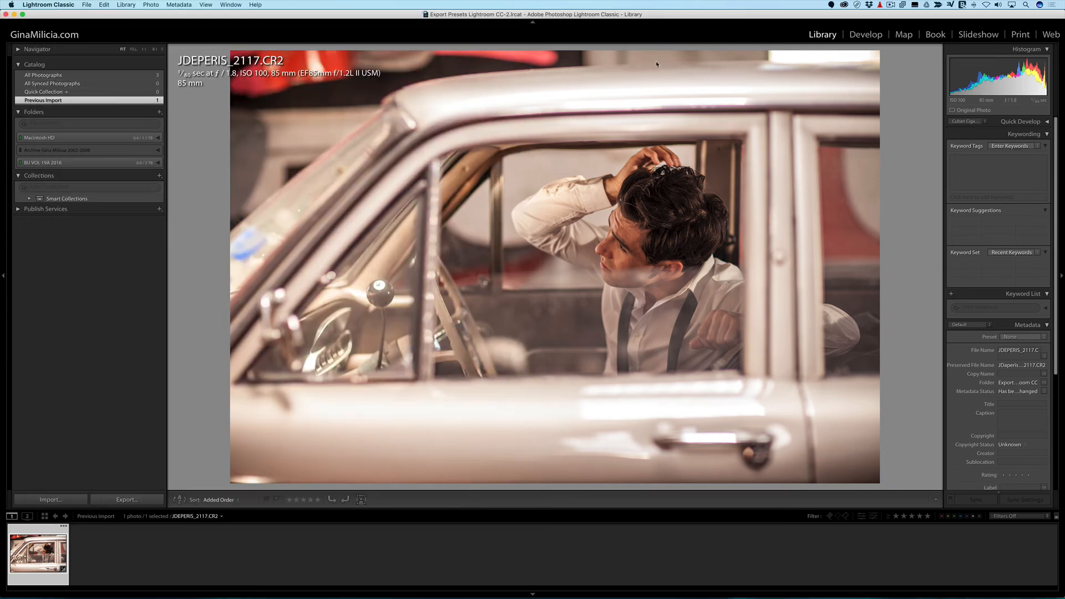
# - Open the photo import window, examine the metadata presets that can be applied during import, and cancel the import
pyautogui.click(88, 5)
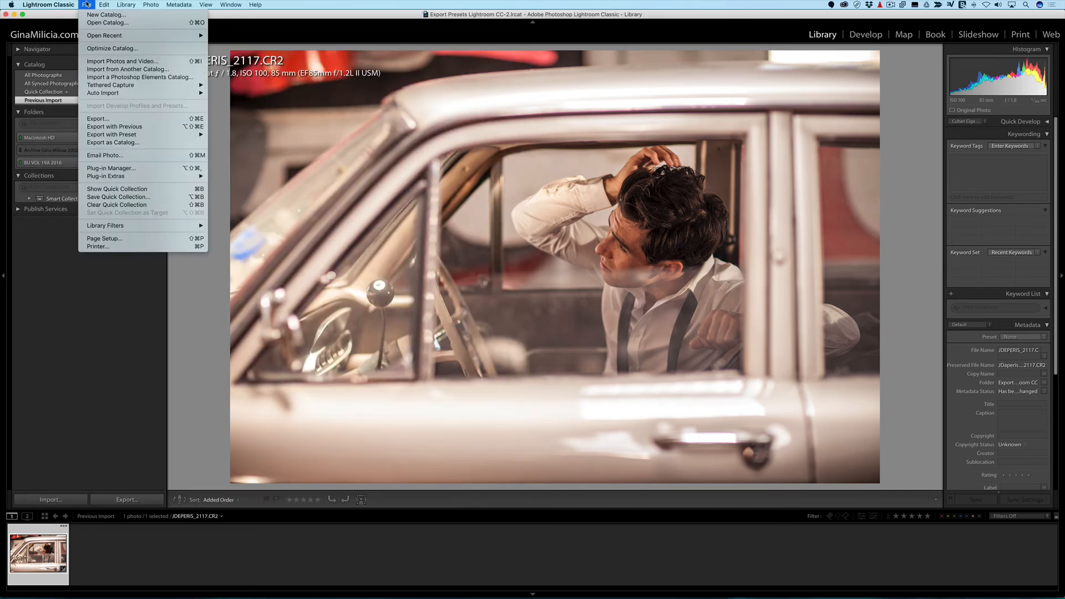
pyautogui.click(97, 62)
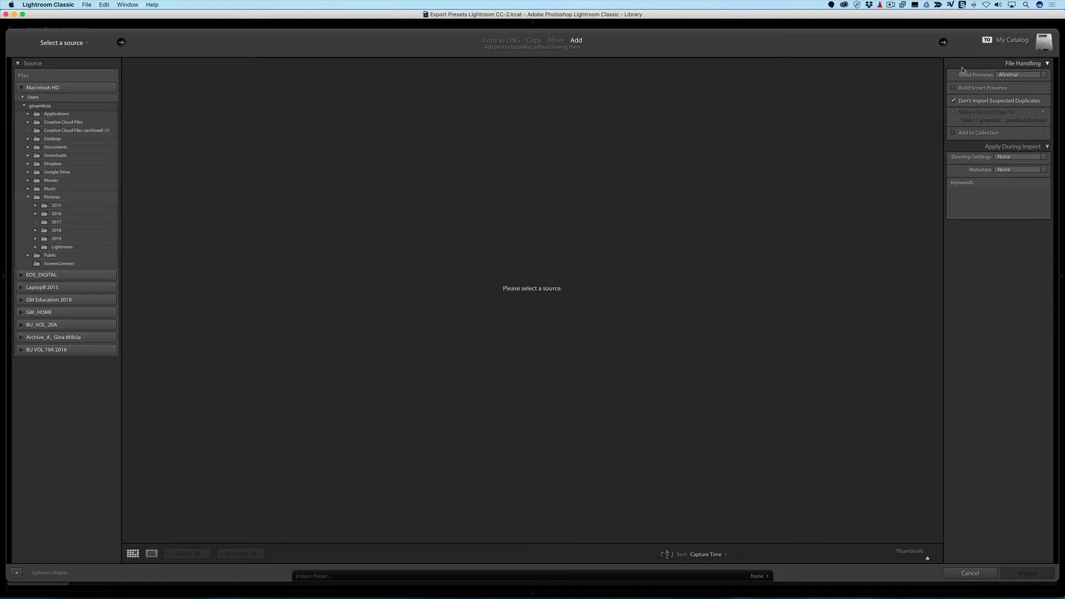
pyautogui.click(1010, 172)
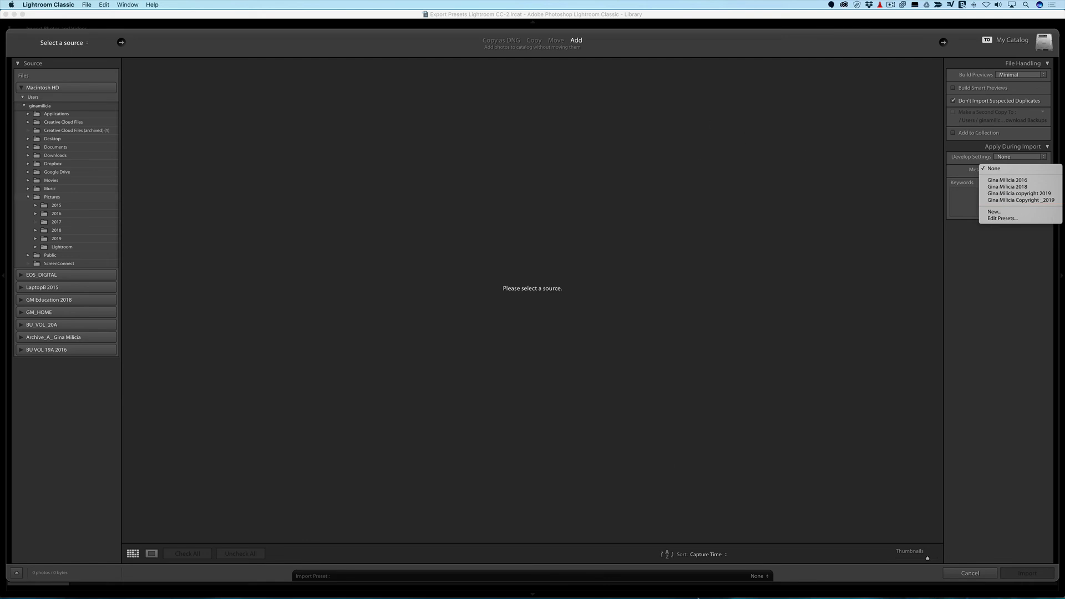
pyautogui.click(957, 570)
pyautogui.click(958, 571)
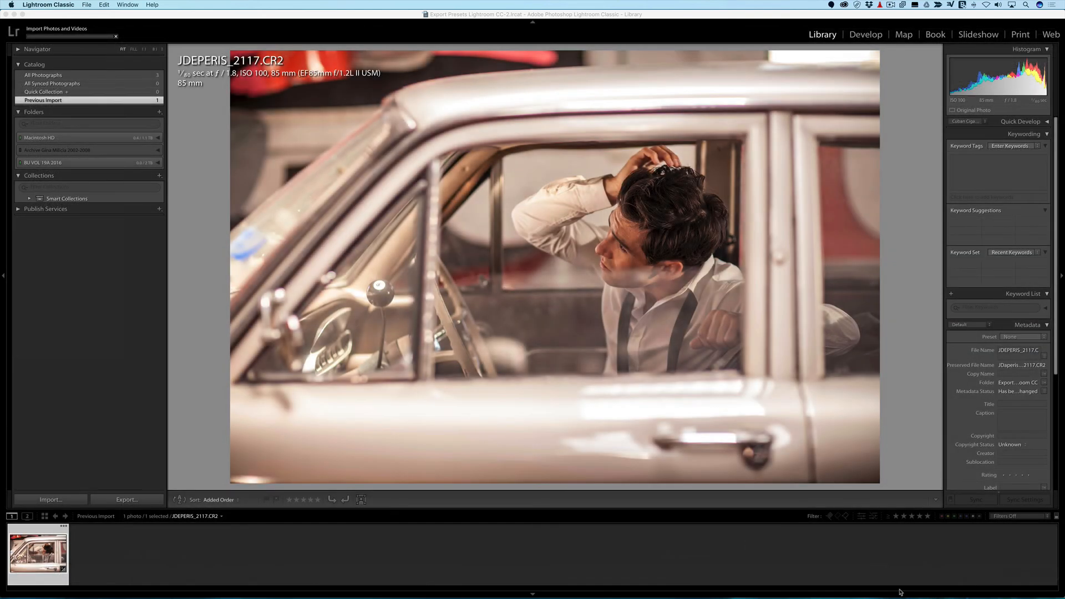
# - Reopen the export settings for the car photo, enable watermarking, and open the watermark editor
pyautogui.click(86, 5)
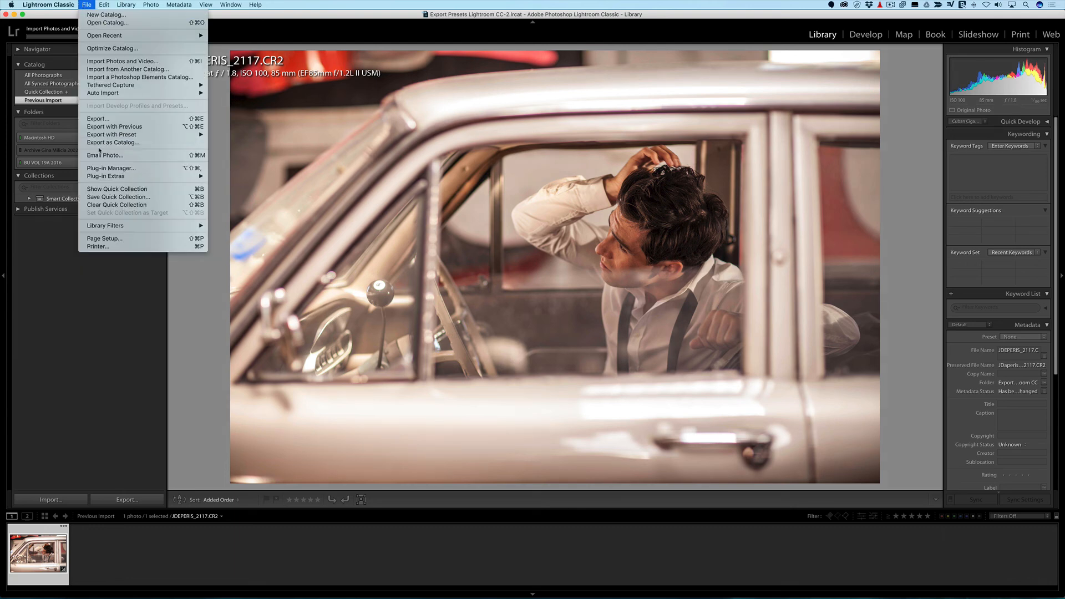
pyautogui.click(99, 119)
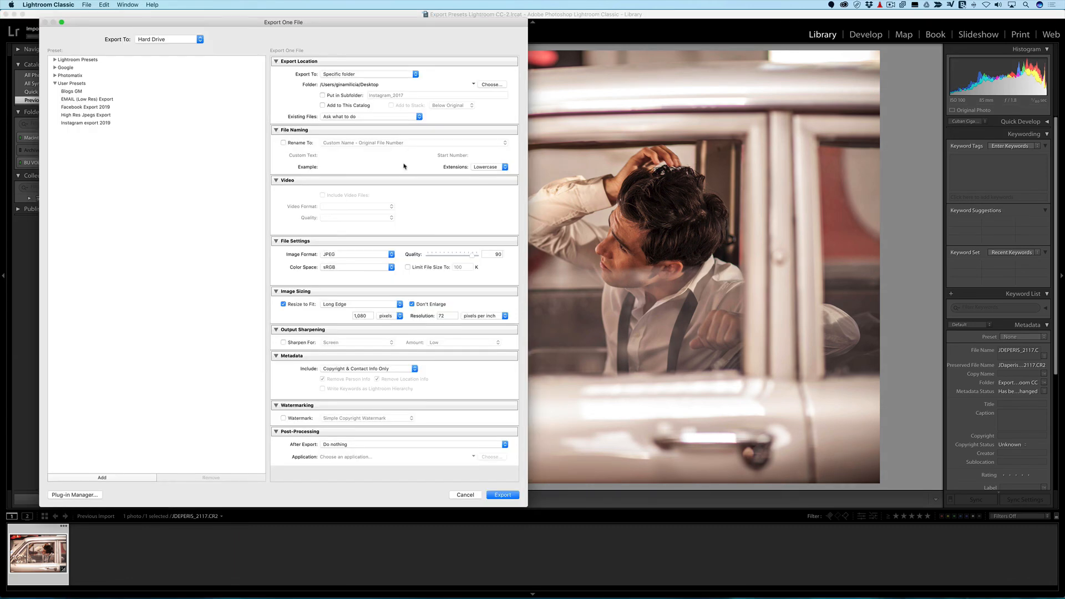
pyautogui.scroll(1, 347, 250)
pyautogui.click(283, 419)
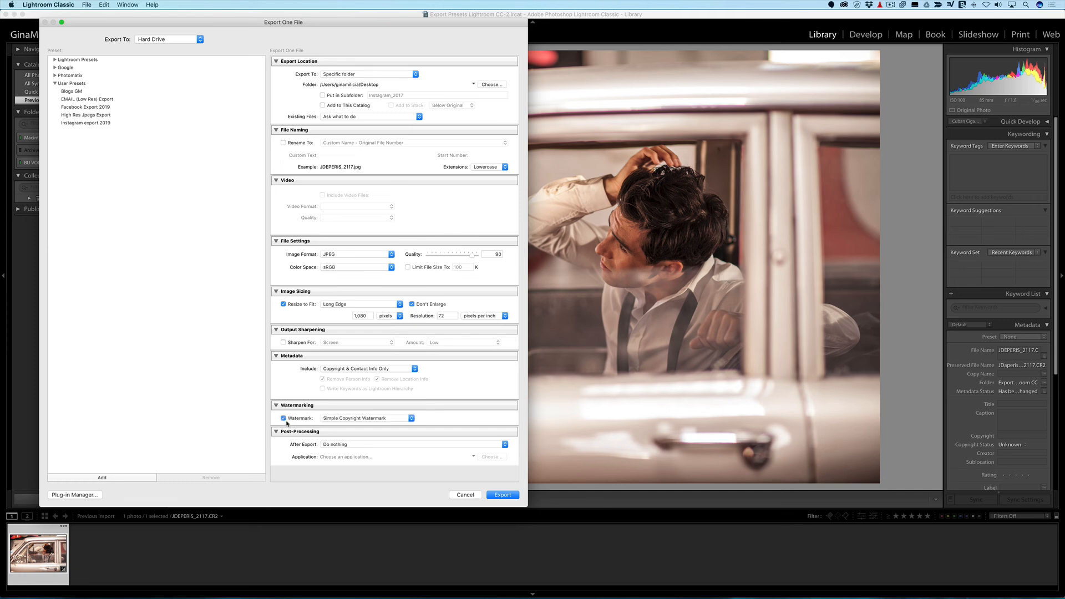
pyautogui.click(358, 420)
pyautogui.moveTo(372, 5)
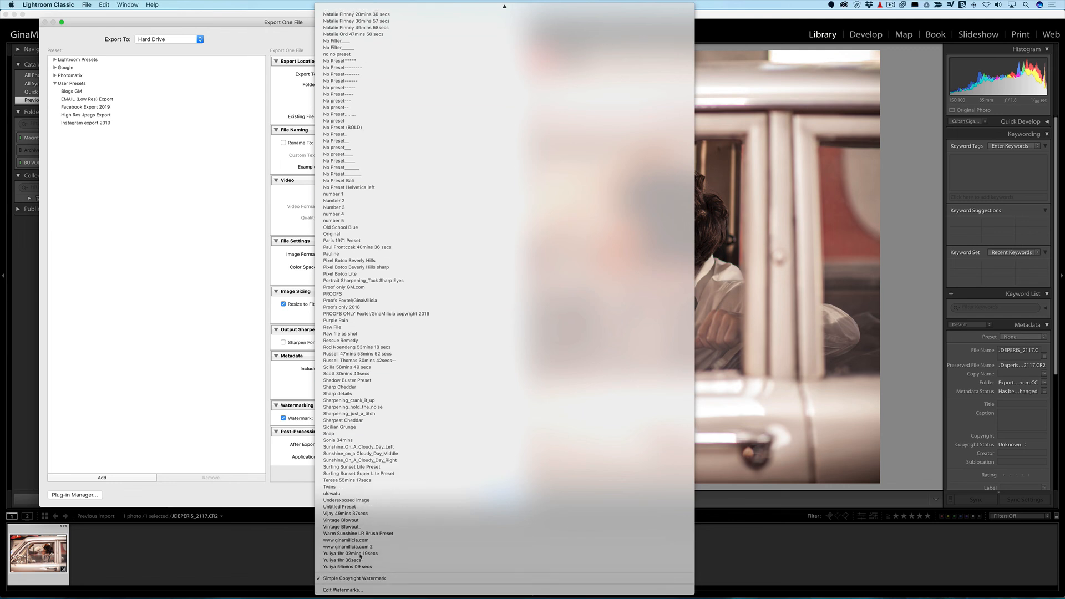
pyautogui.click(364, 591)
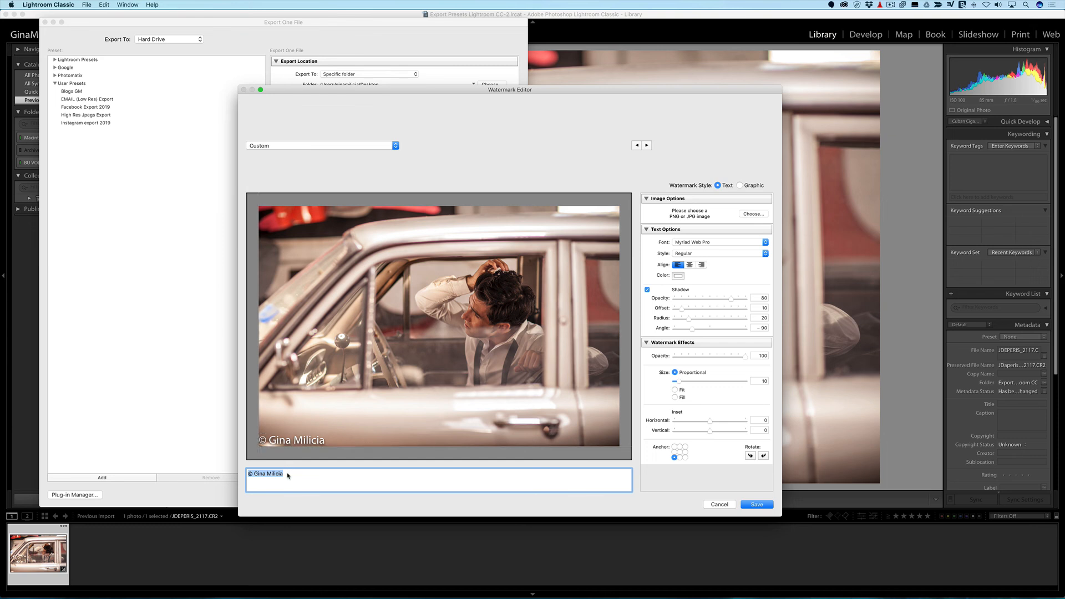
# - Set the text watermark's proportional size to 40 and its shadow opacity to 12
pyautogui.click(288, 475)
pyautogui.moveTo(676, 382); pyautogui.dragTo(693, 383)
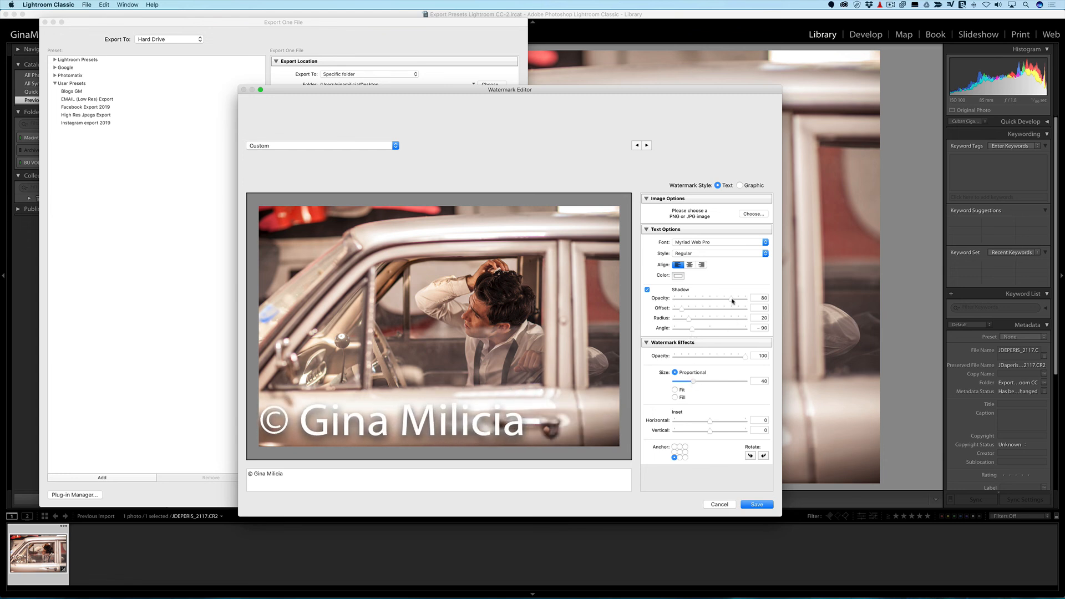
pyautogui.moveTo(725, 301); pyautogui.dragTo(684, 302)
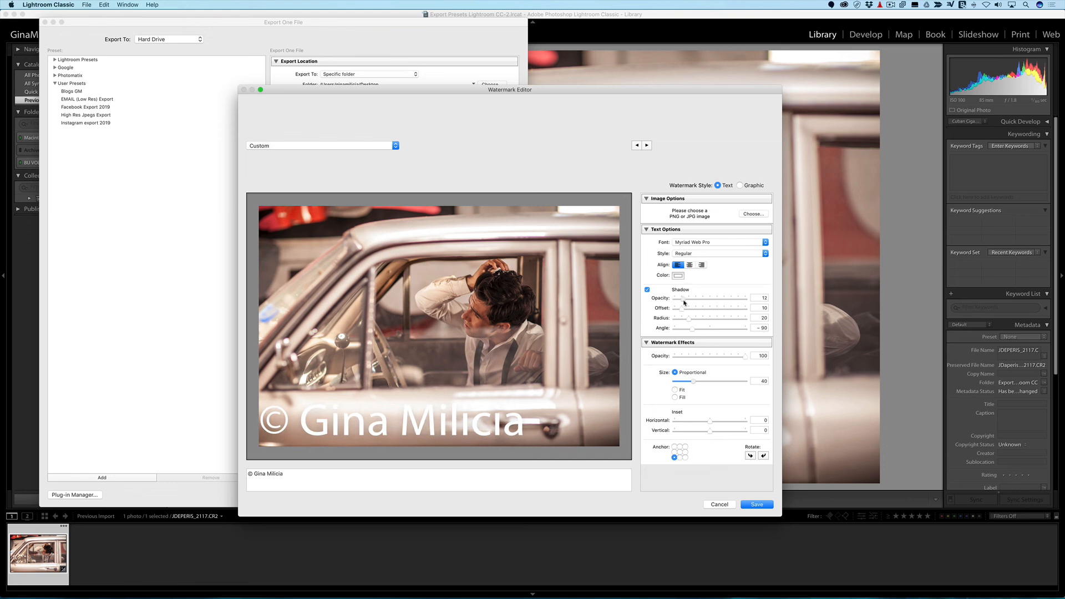
# - Try the graphic watermark style, cancel choosing an image, and set the text watermark's font to New Peninim MT
pyautogui.click(741, 186)
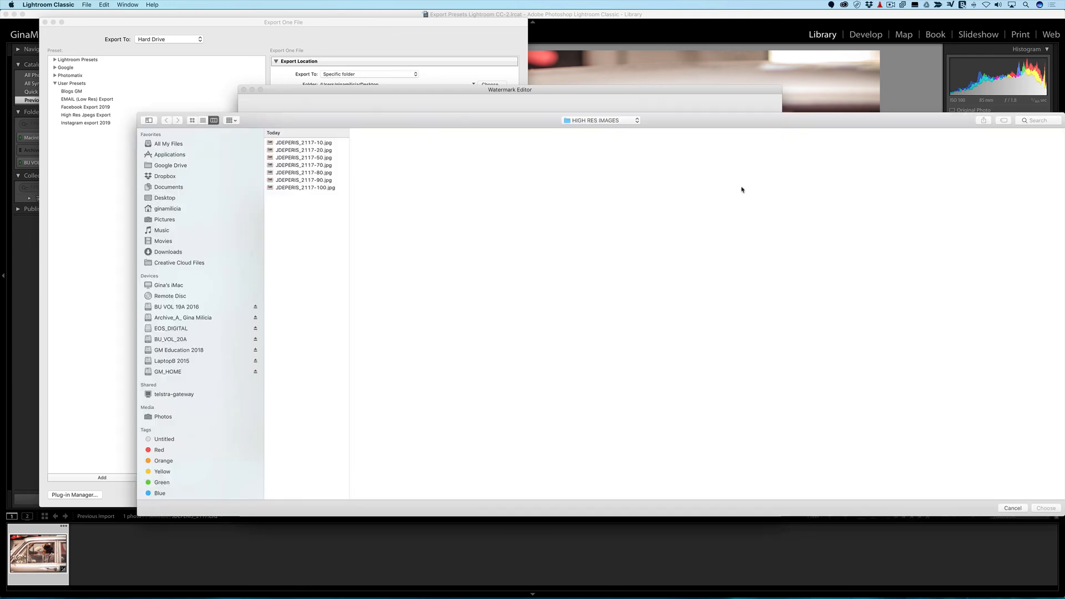
pyautogui.click(1012, 508)
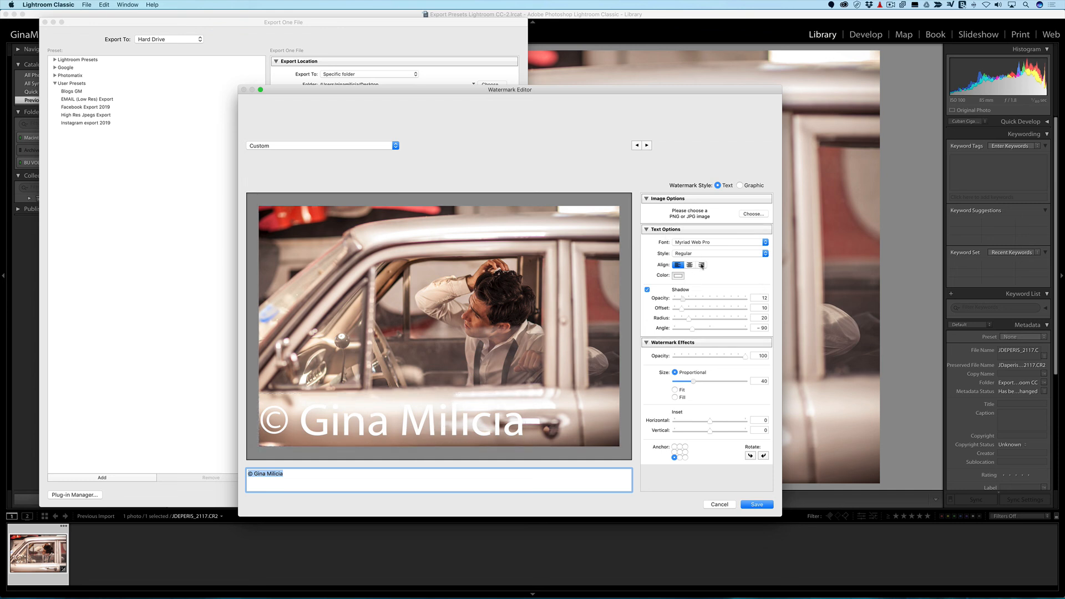
pyautogui.click(698, 244)
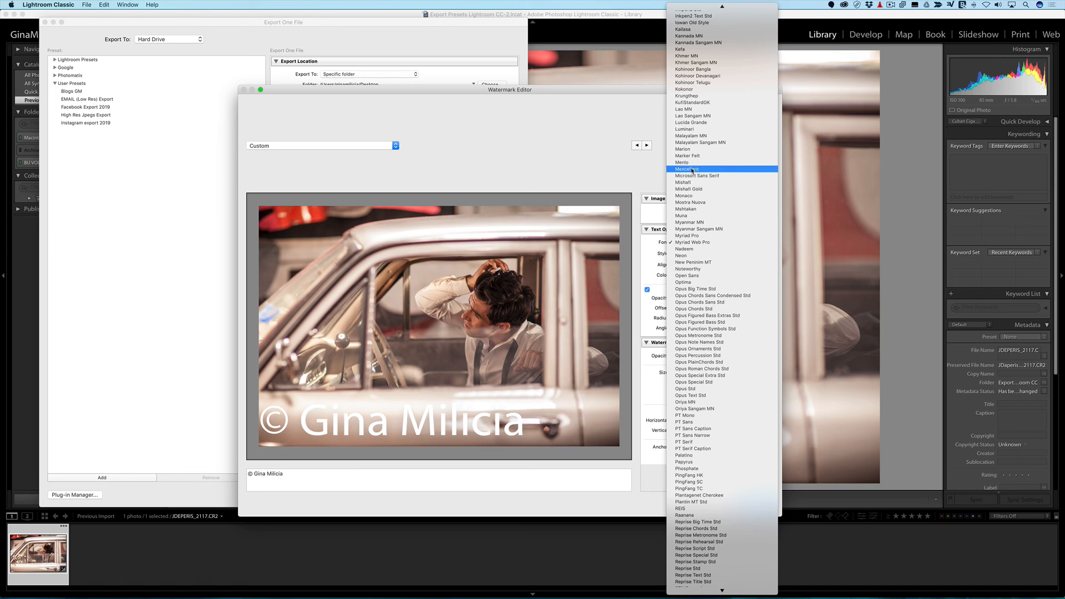
pyautogui.click(696, 262)
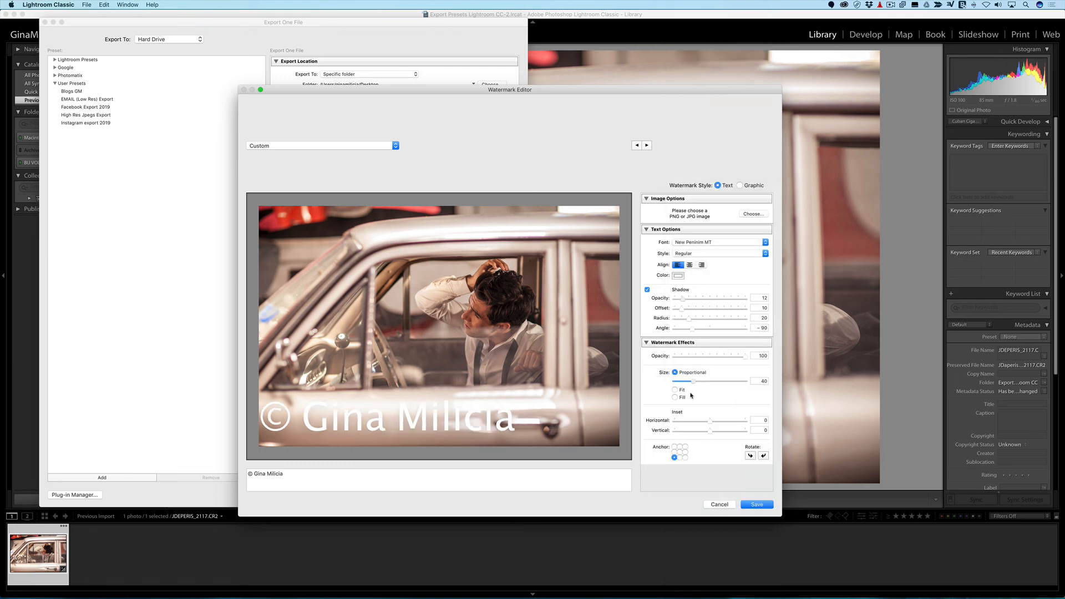
# - Try anchoring the watermark at the photo's upper corners, centre and lower-right corner, and rotate it vertical and back to horizontal
pyautogui.click(685, 447)
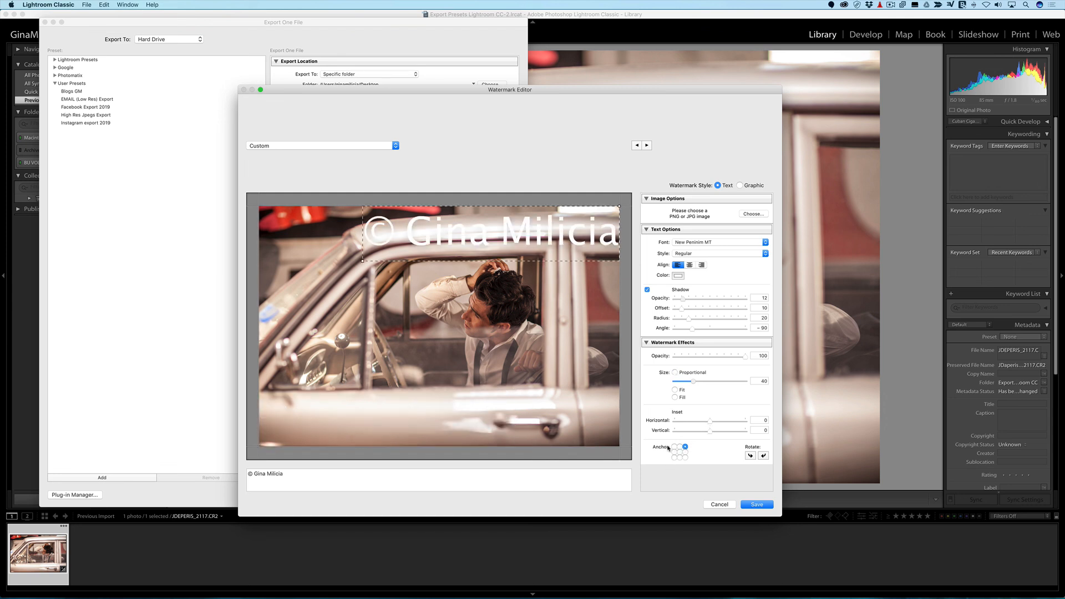
pyautogui.click(675, 447)
pyautogui.click(680, 452)
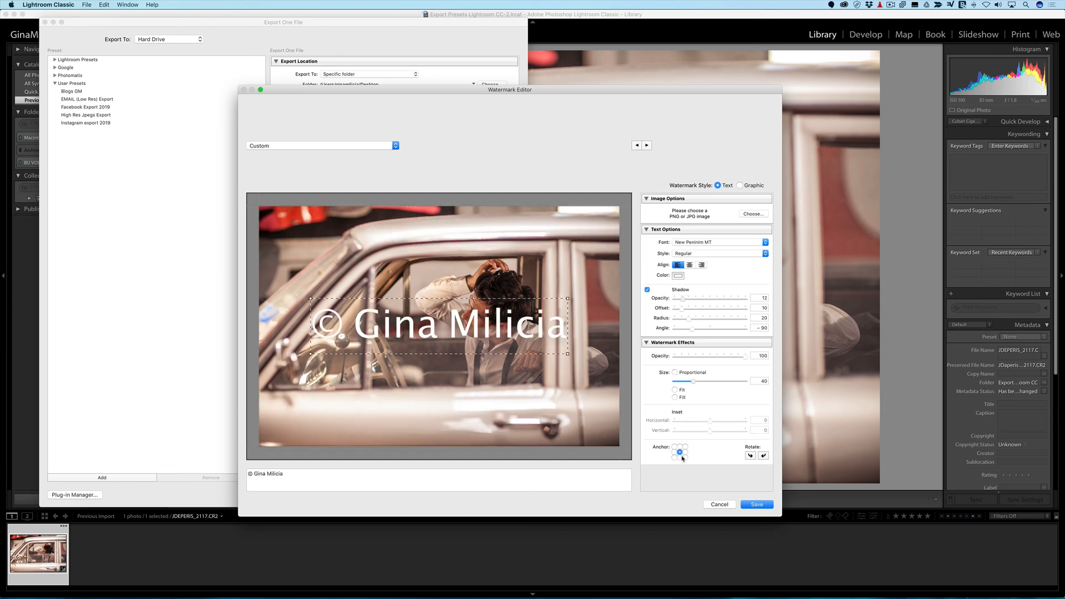
pyautogui.click(686, 458)
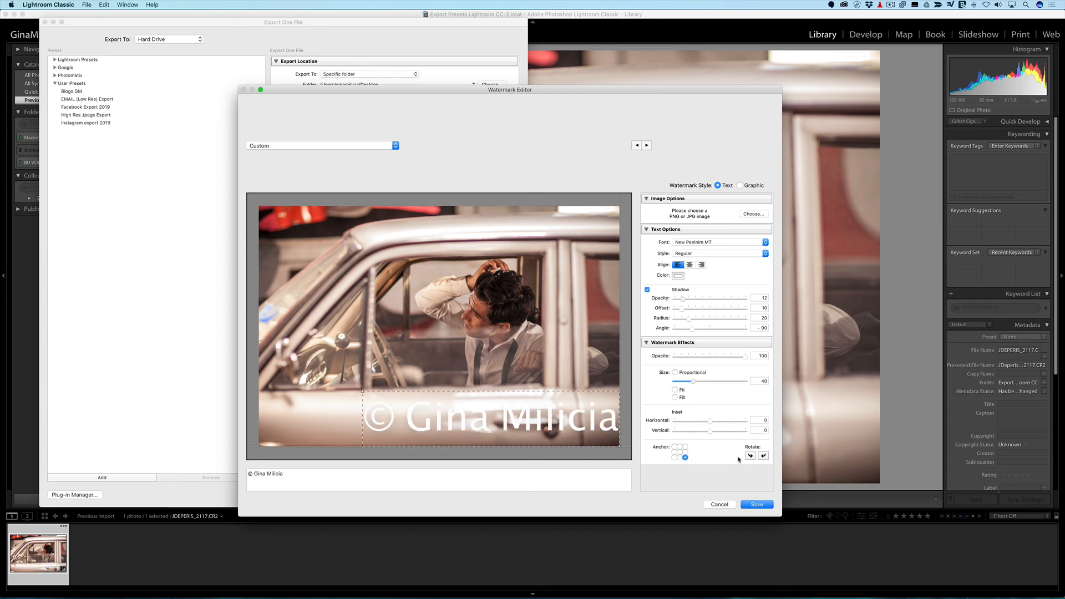
pyautogui.click(763, 456)
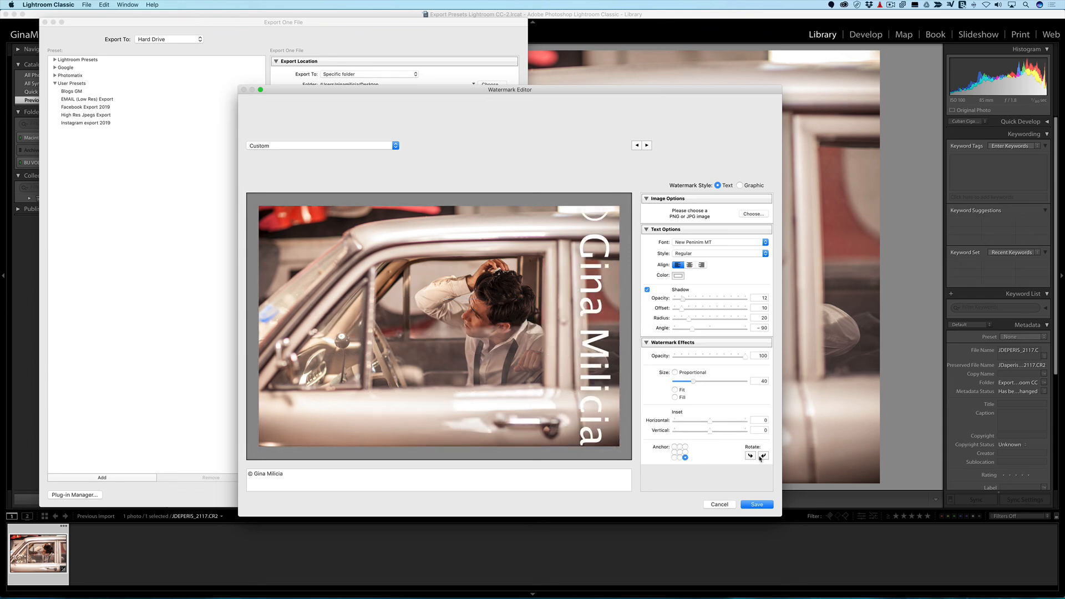
pyautogui.click(750, 455)
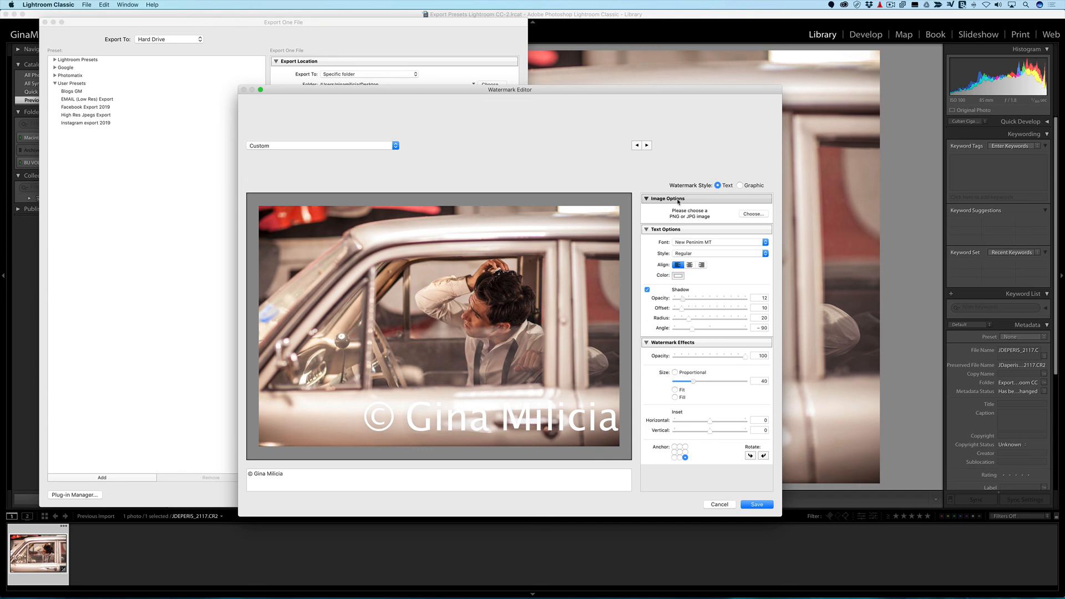
# - Enlarge the text watermark to size 57 and anchor it at the centre of the photo
pyautogui.moveTo(355, 412)
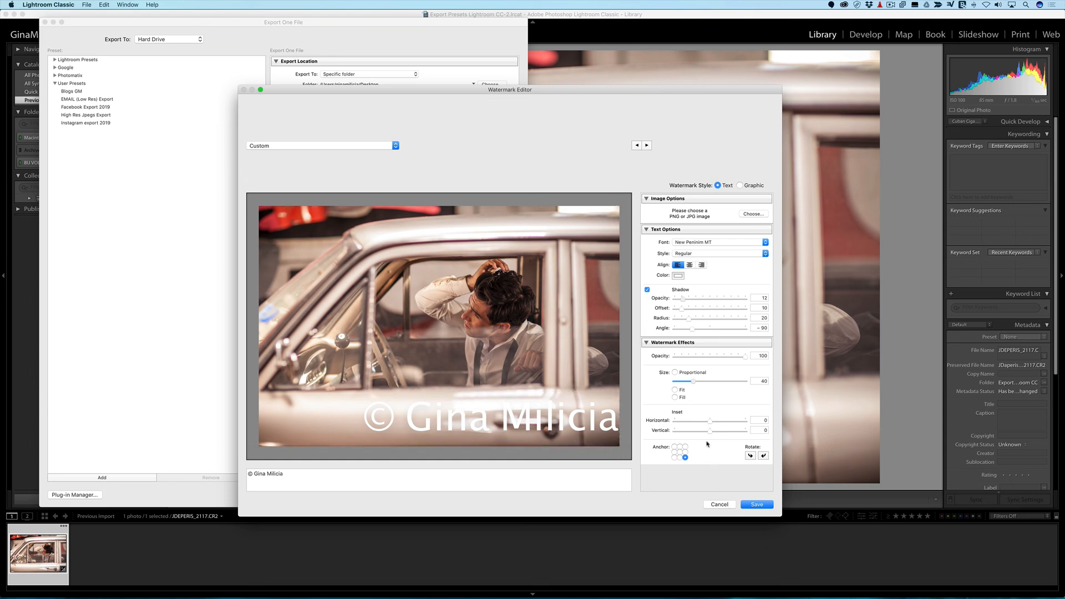
pyautogui.moveTo(693, 382)
pyautogui.mouseDown()
pyautogui.moveTo(680, 383)
pyautogui.moveTo(702, 386)
pyautogui.mouseUp()
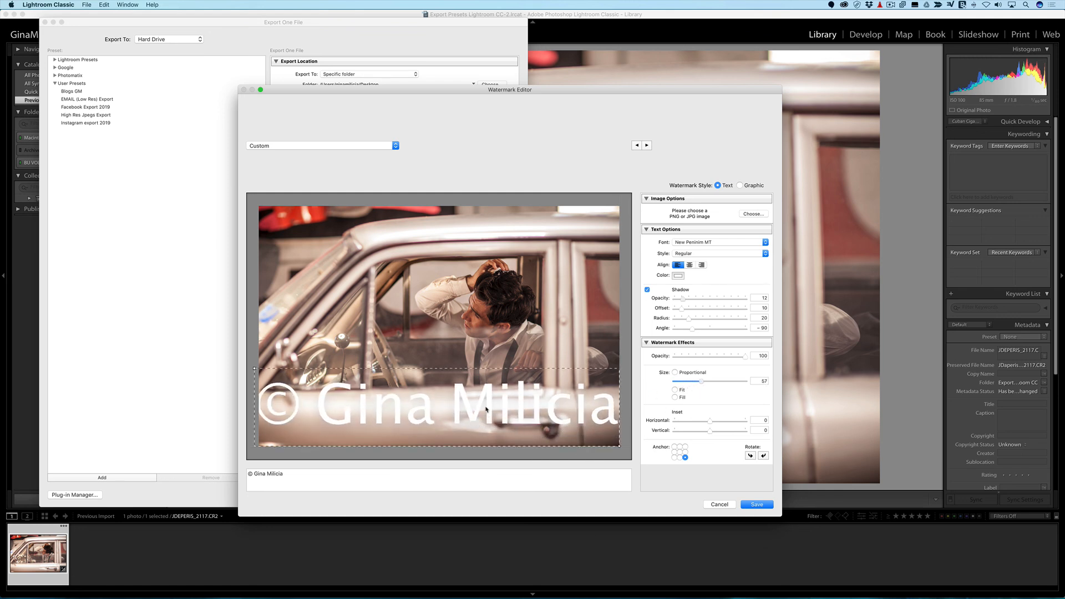
pyautogui.click(680, 452)
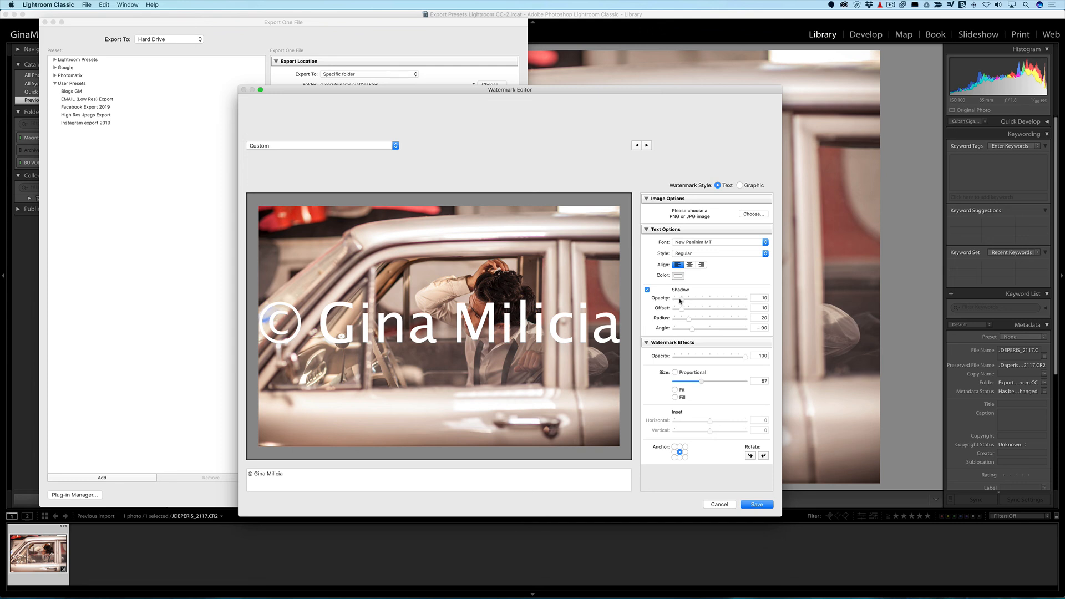
# - Set the watermark's shadow opacity to 19 and its overall opacity to 15, and close the watermark editor without saving
pyautogui.moveTo(681, 299); pyautogui.dragTo(669, 300)
pyautogui.moveTo(675, 299); pyautogui.dragTo(702, 302)
pyautogui.moveTo(745, 356); pyautogui.dragTo(683, 354)
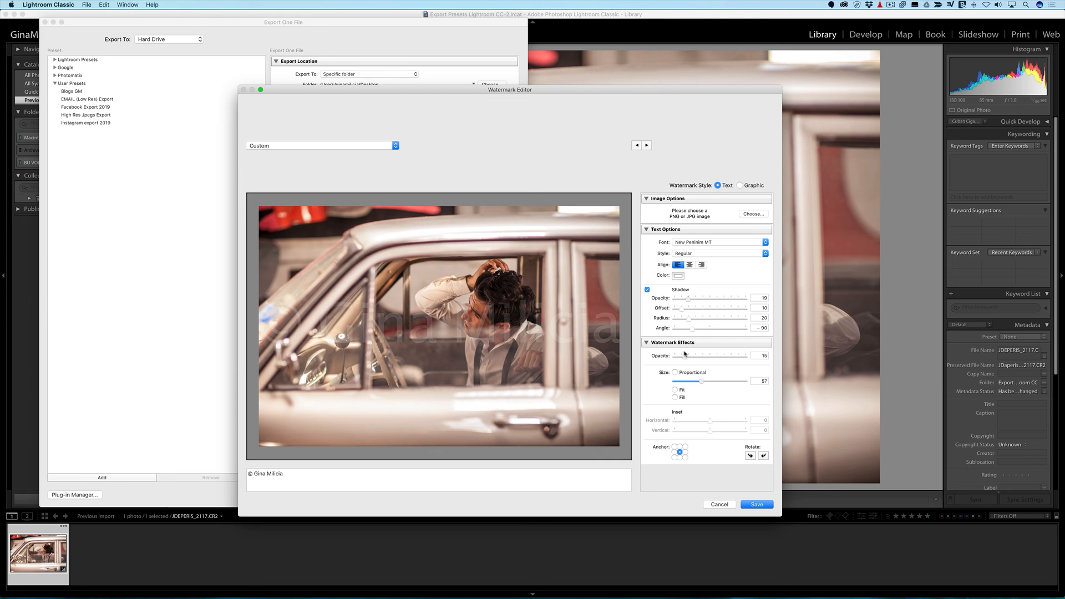
pyautogui.click(720, 504)
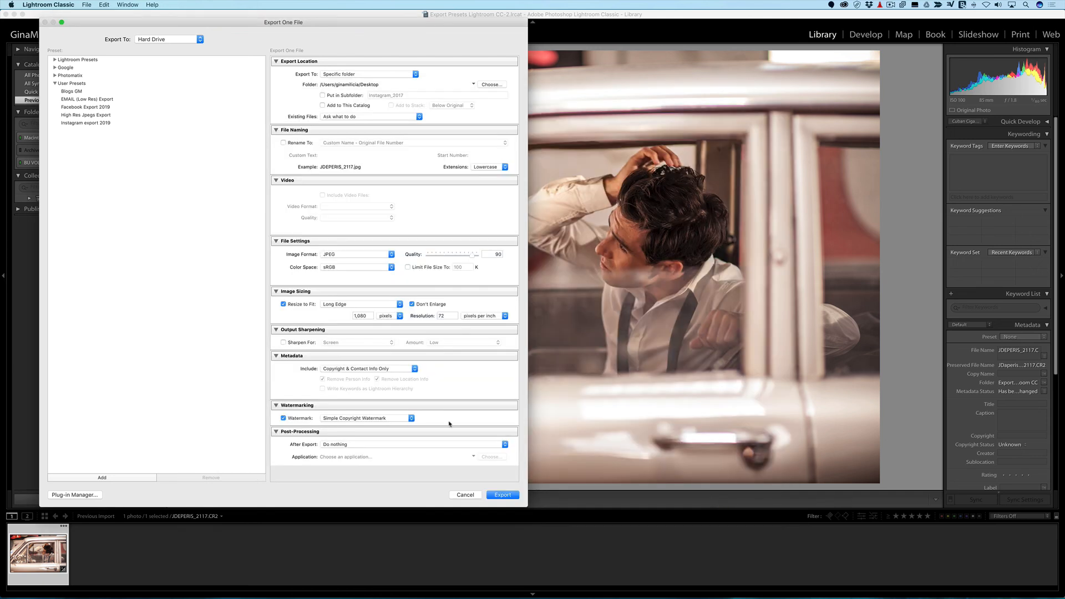
# - Examine the after-export actions, keeping Do nothing, and close the export settings without exporting
pyautogui.click(350, 445)
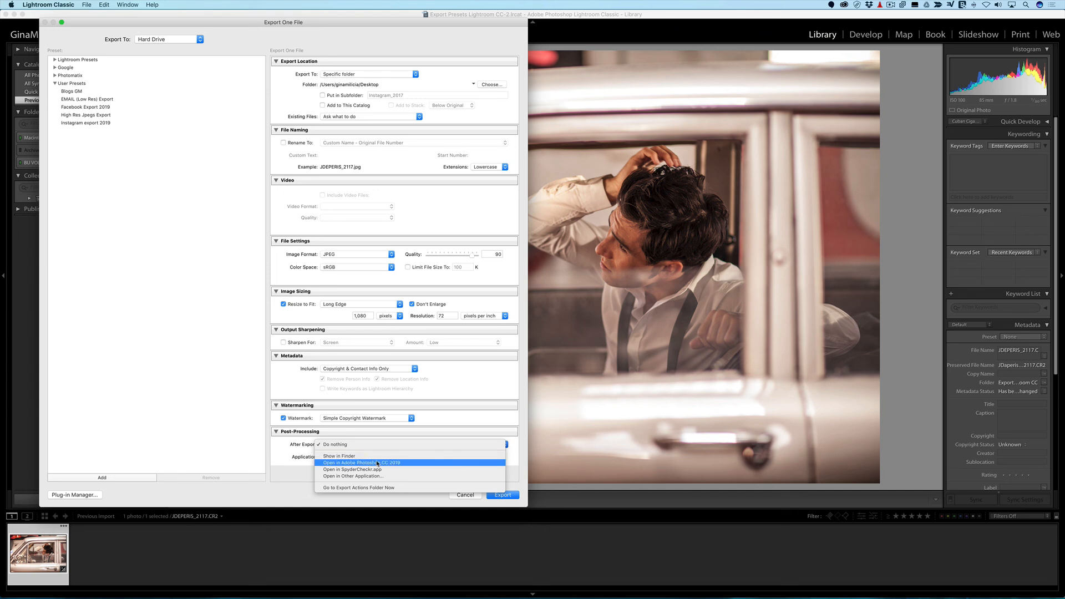
pyautogui.click(345, 445)
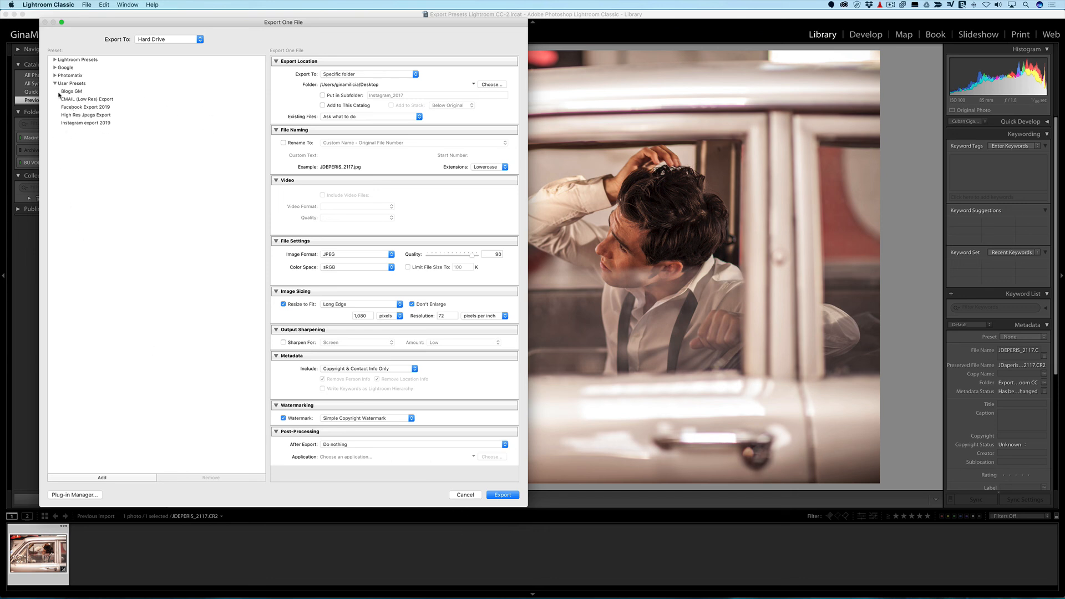
pyautogui.click(463, 495)
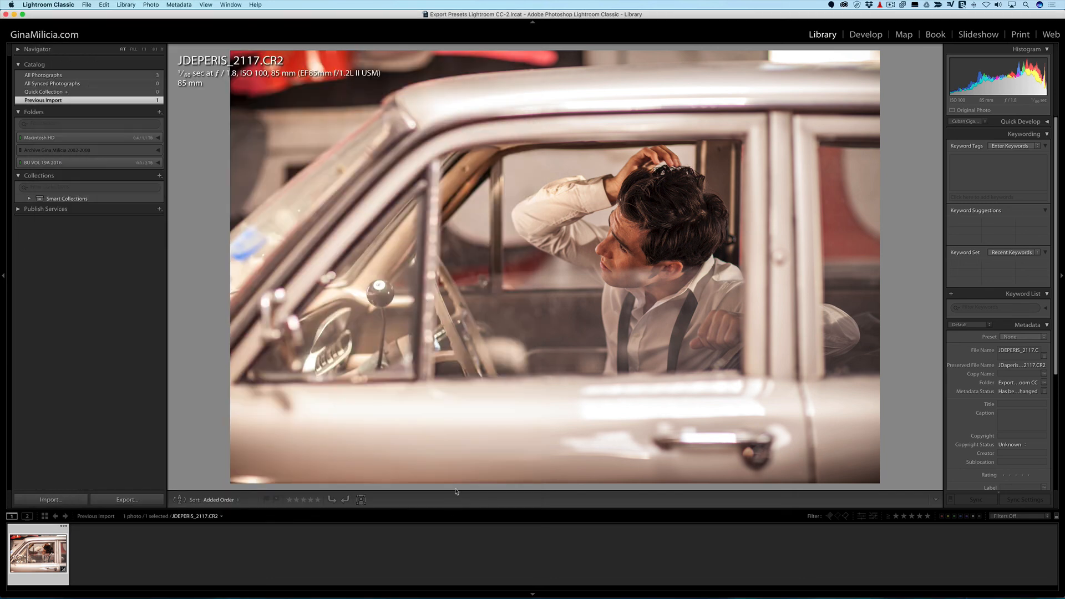